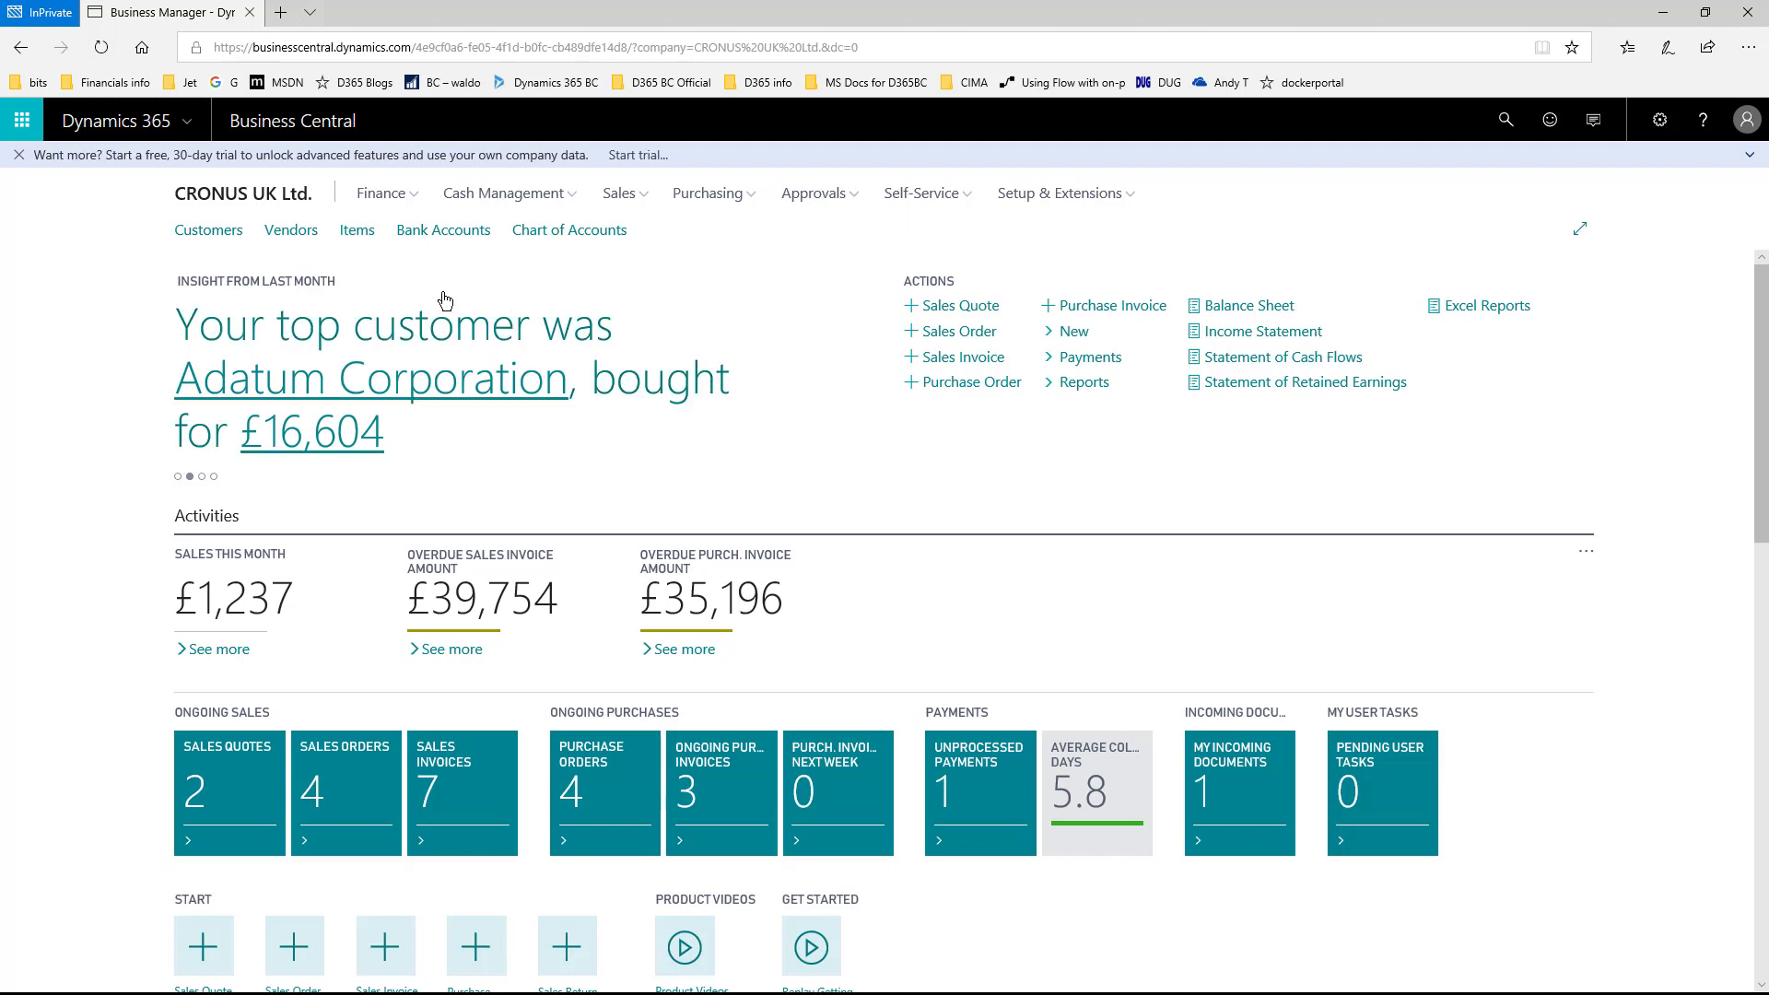
Step: Bring up the CRONUS UK Ltd. Customers list with its five customers
left_click(204, 241)
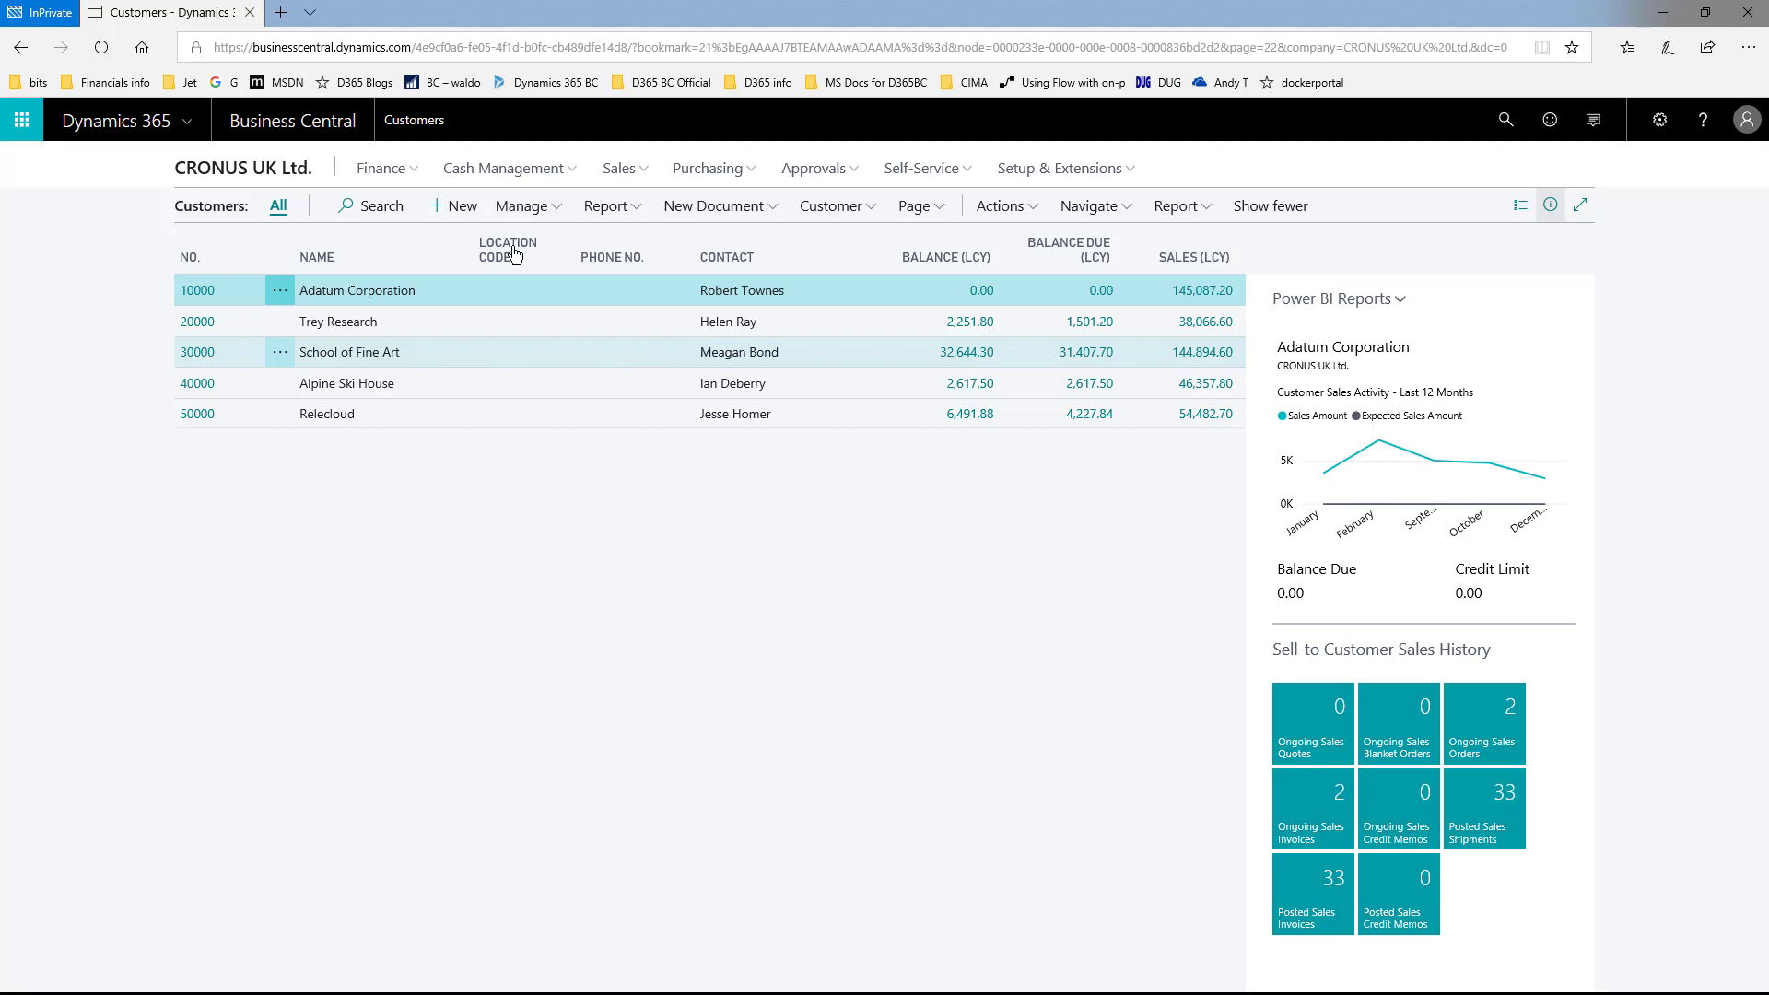
Step: Export the customer list with Edit in Excel and open Customer Card (9).xlsx
left_click(919, 212)
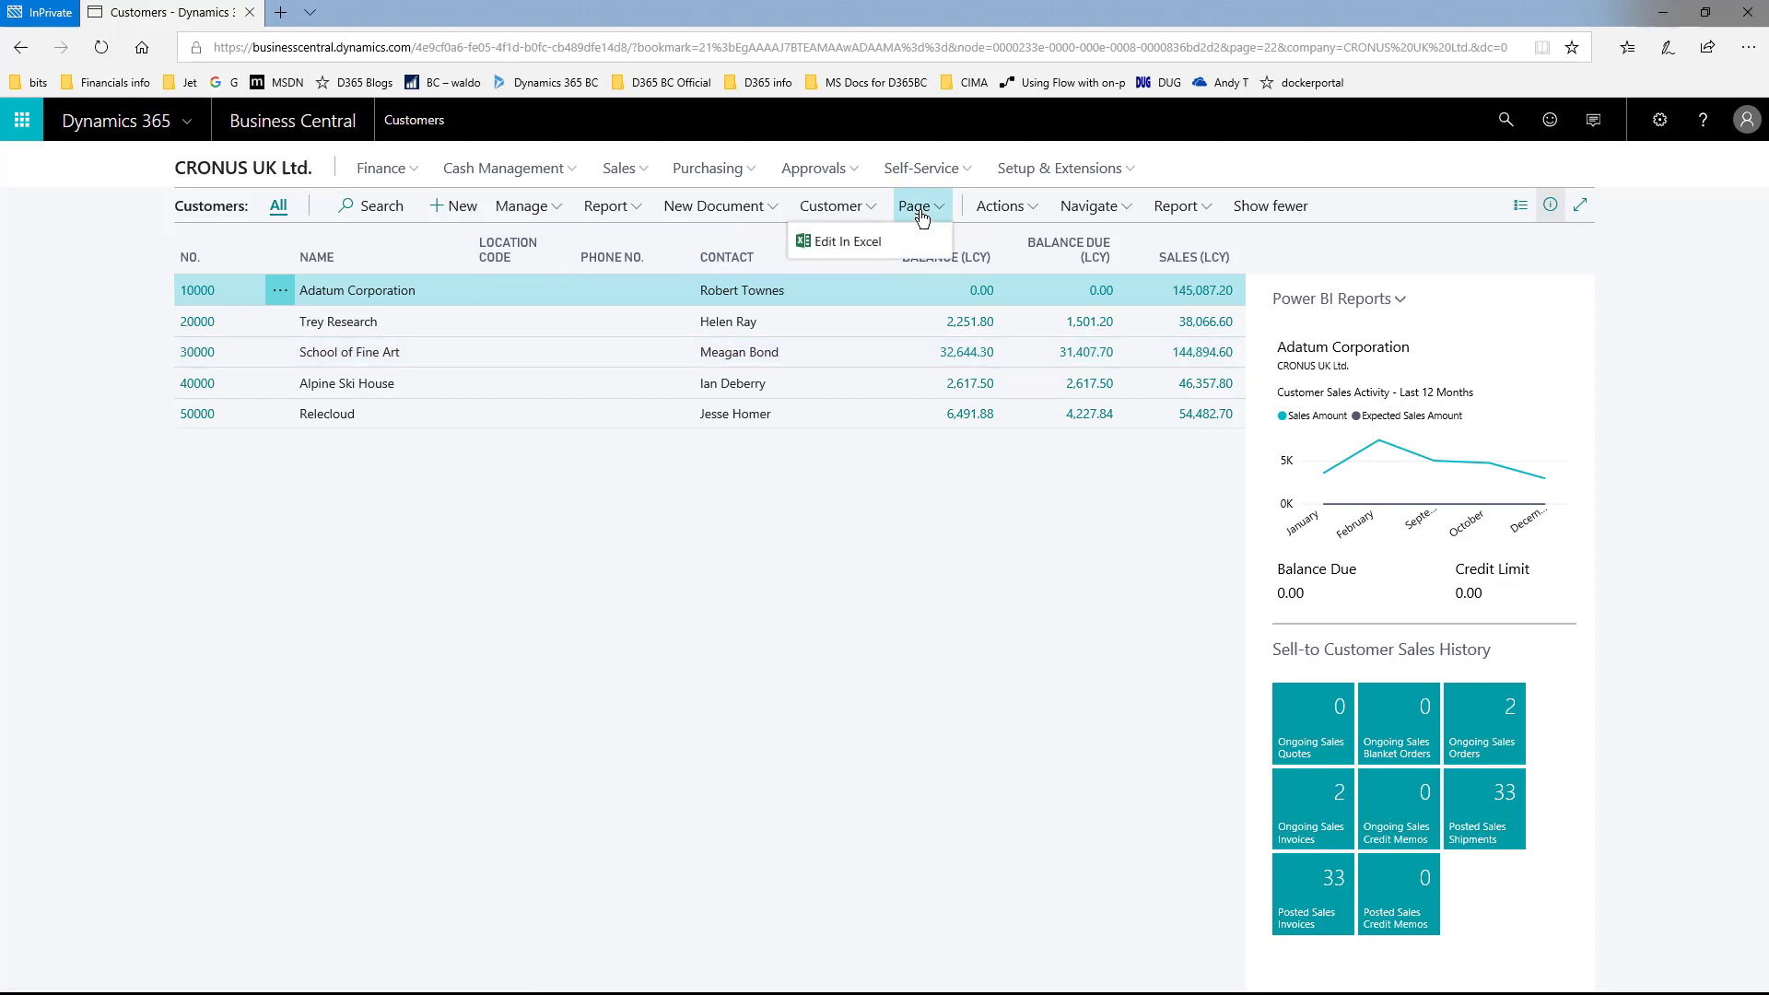
left_click(849, 245)
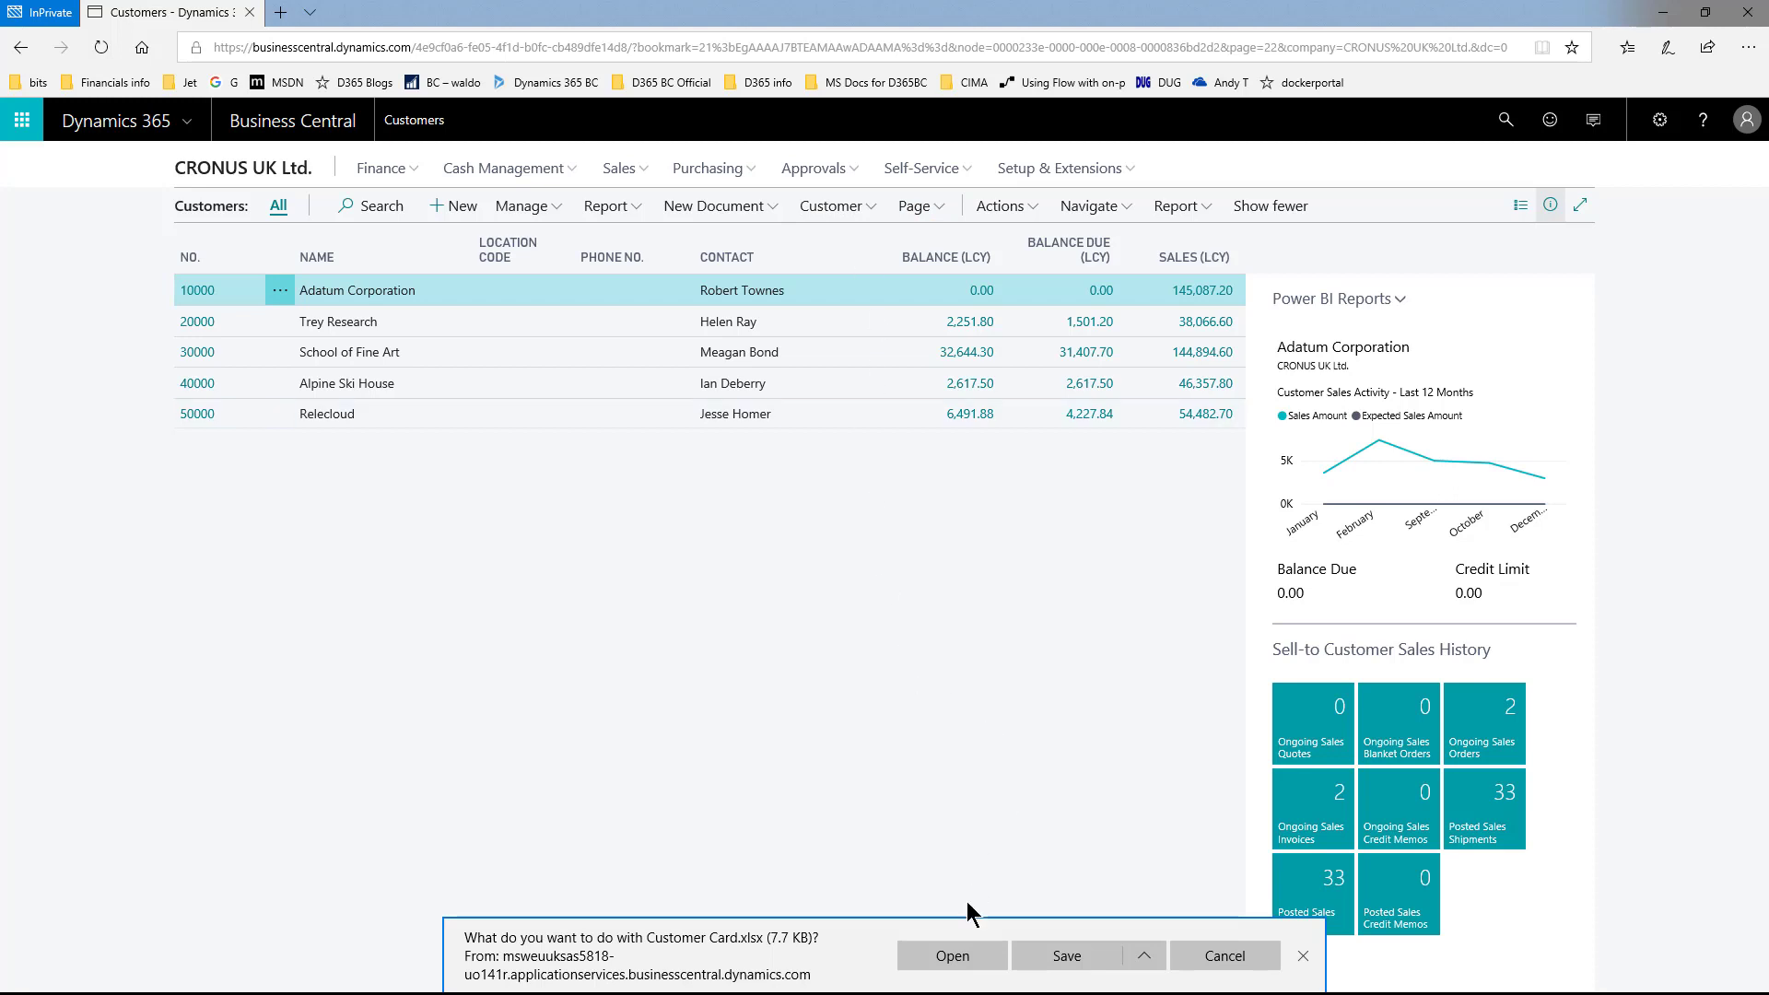
left_click(962, 949)
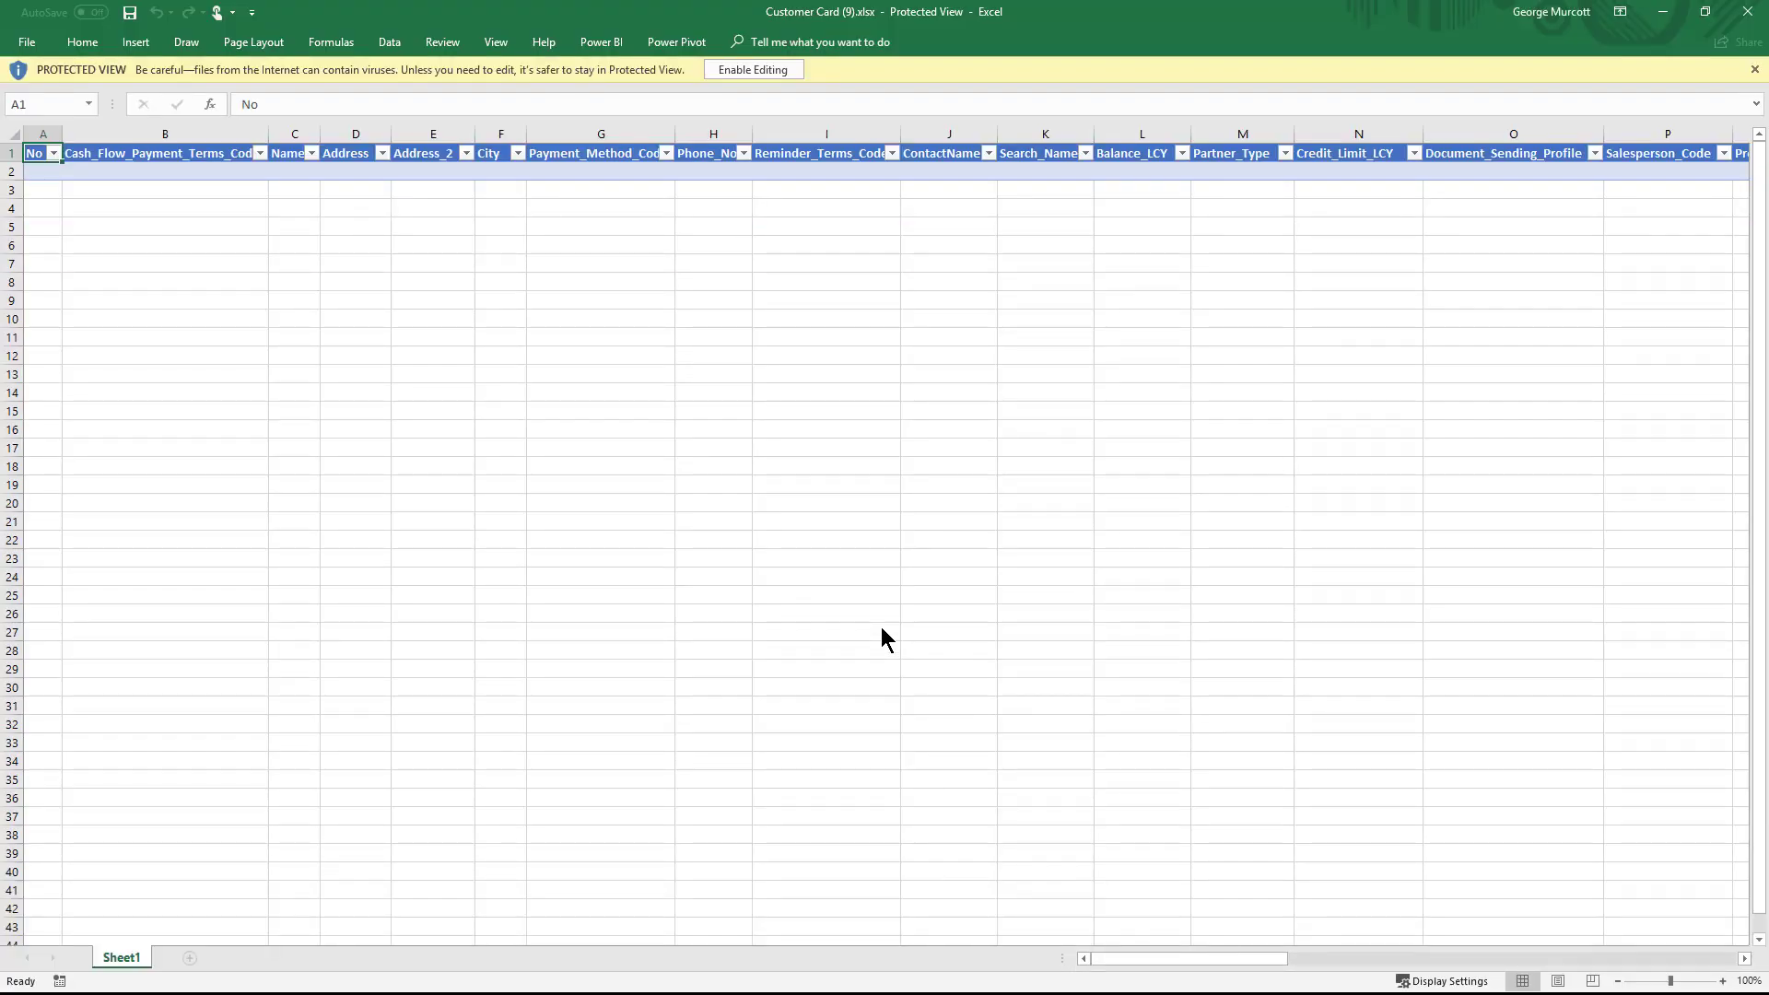
Step: Enable editing of Customer Card (9).xlsx so the Dynamics add-in loads five customer rows
left_click(743, 70)
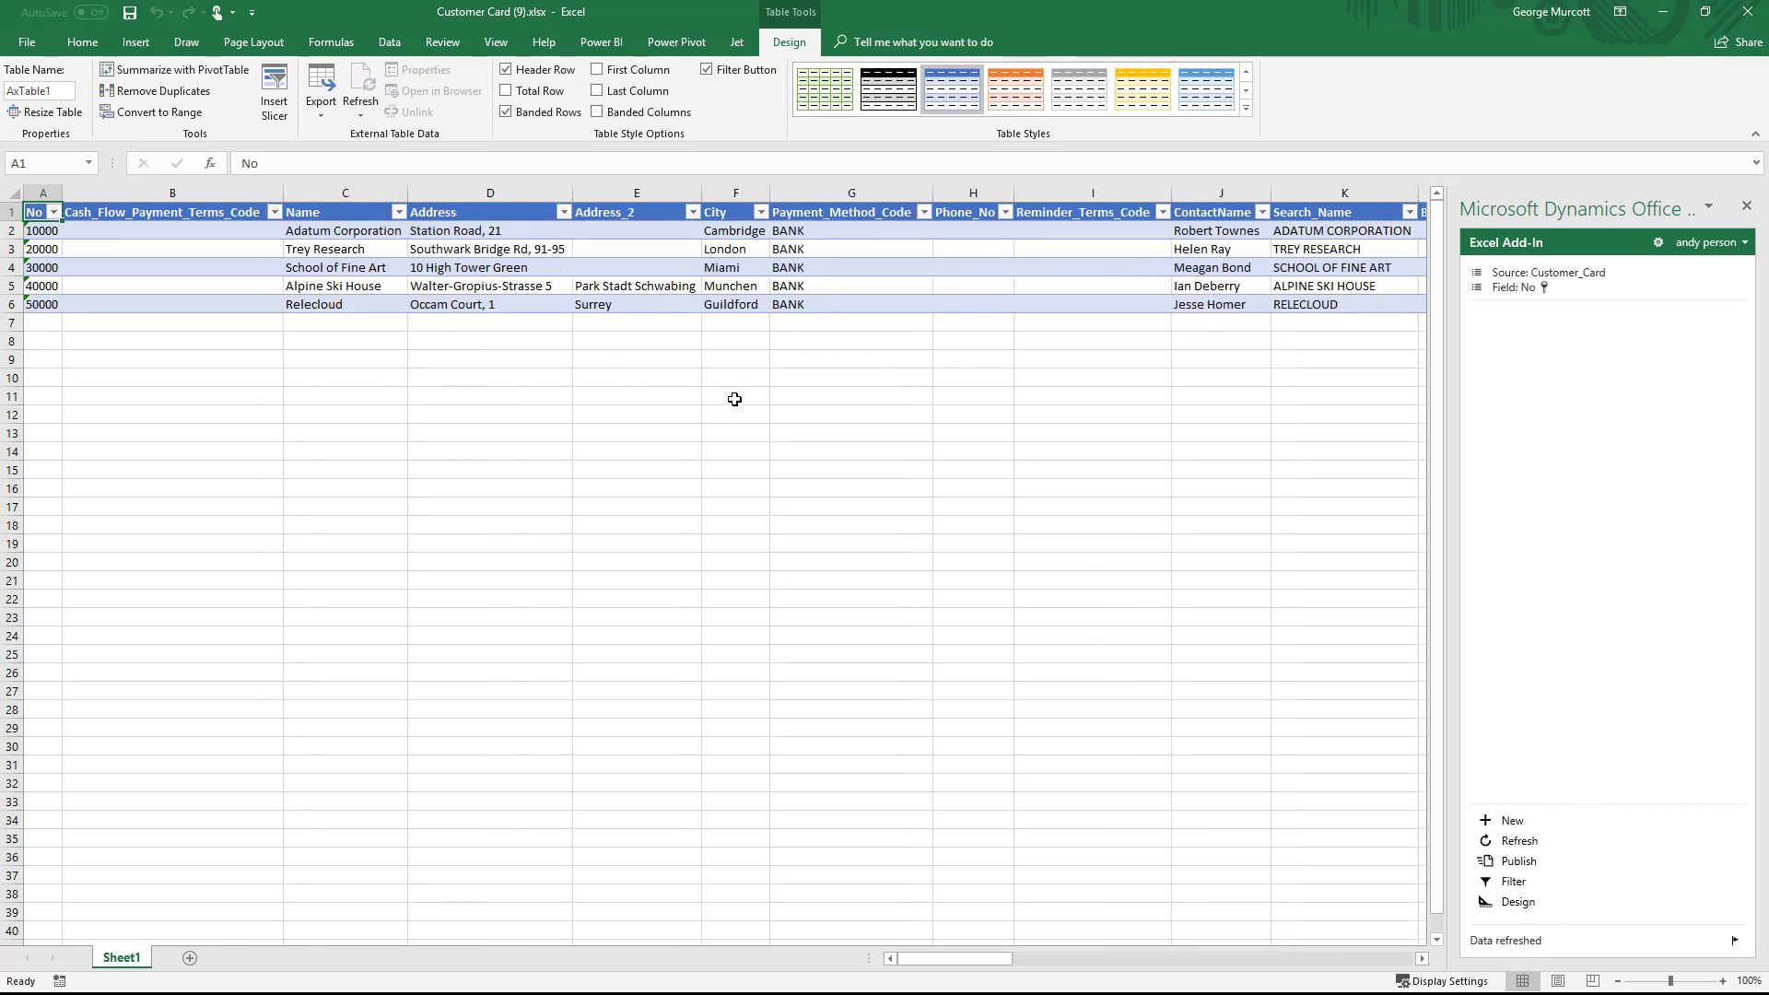
left_click_drag(926, 959, 883, 959)
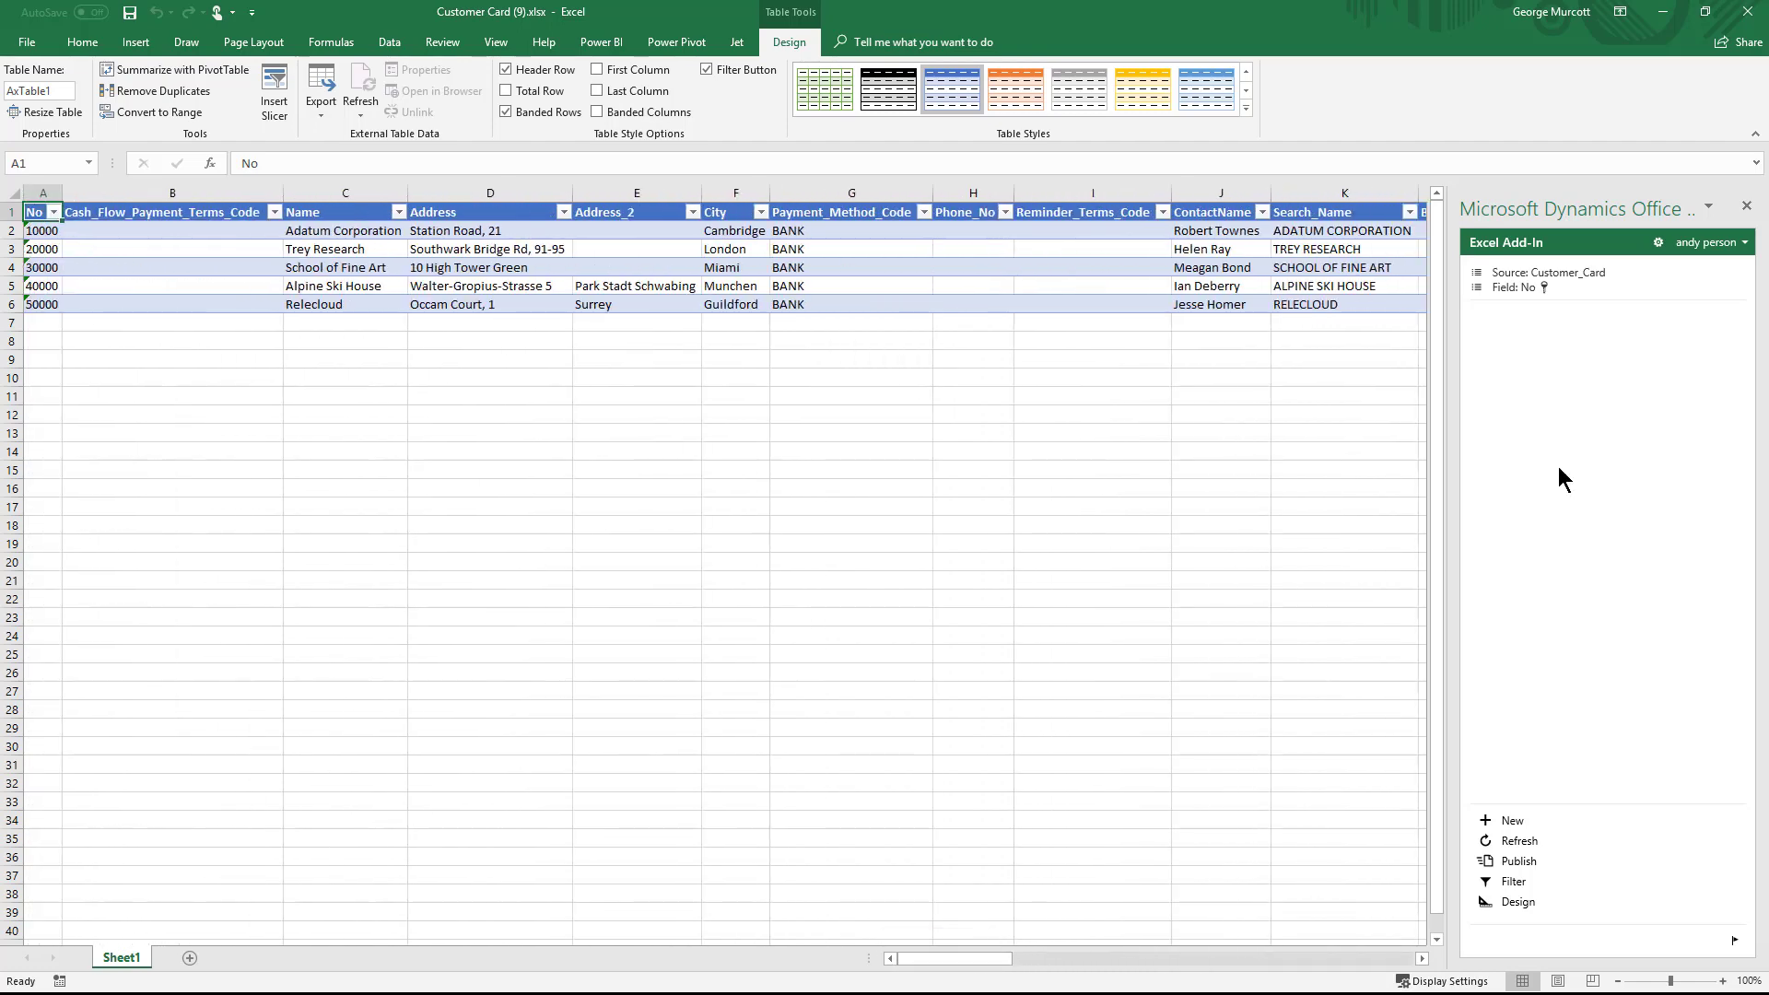
Step: Enter Beach in School of Fine Art's Address_2 cell E4 and publish to Business Central
left_click(607, 265)
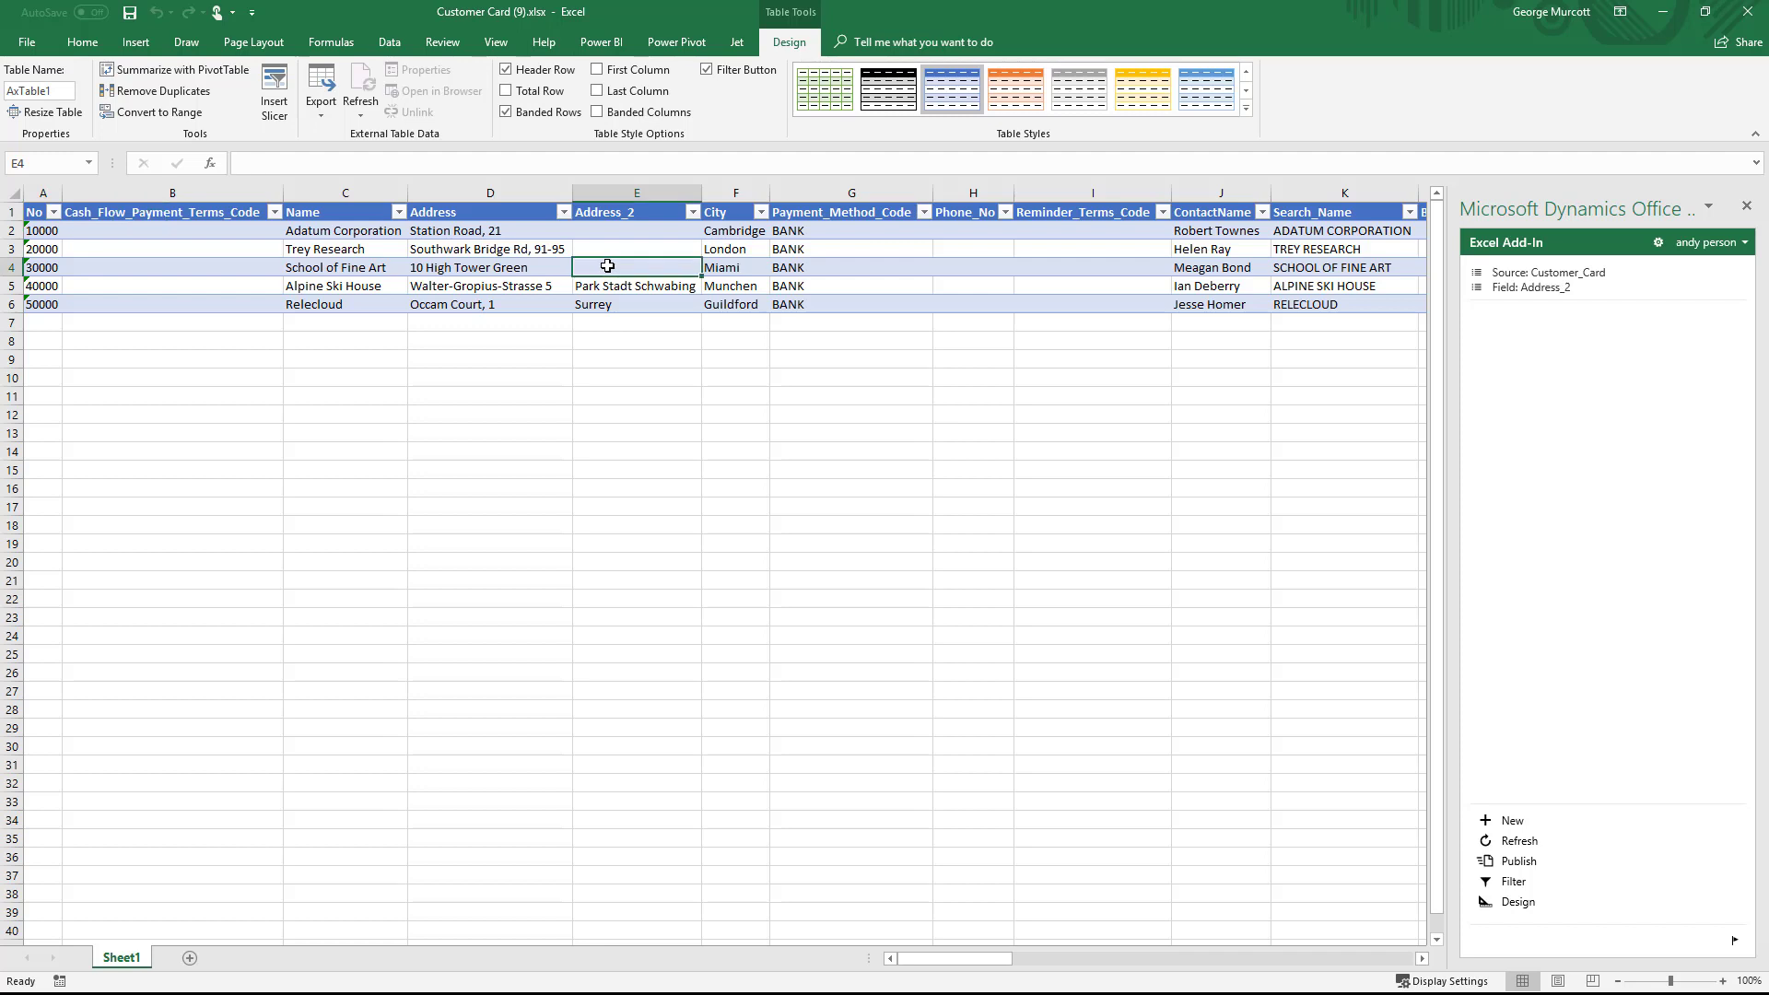
type("Beach")
key("Tab")
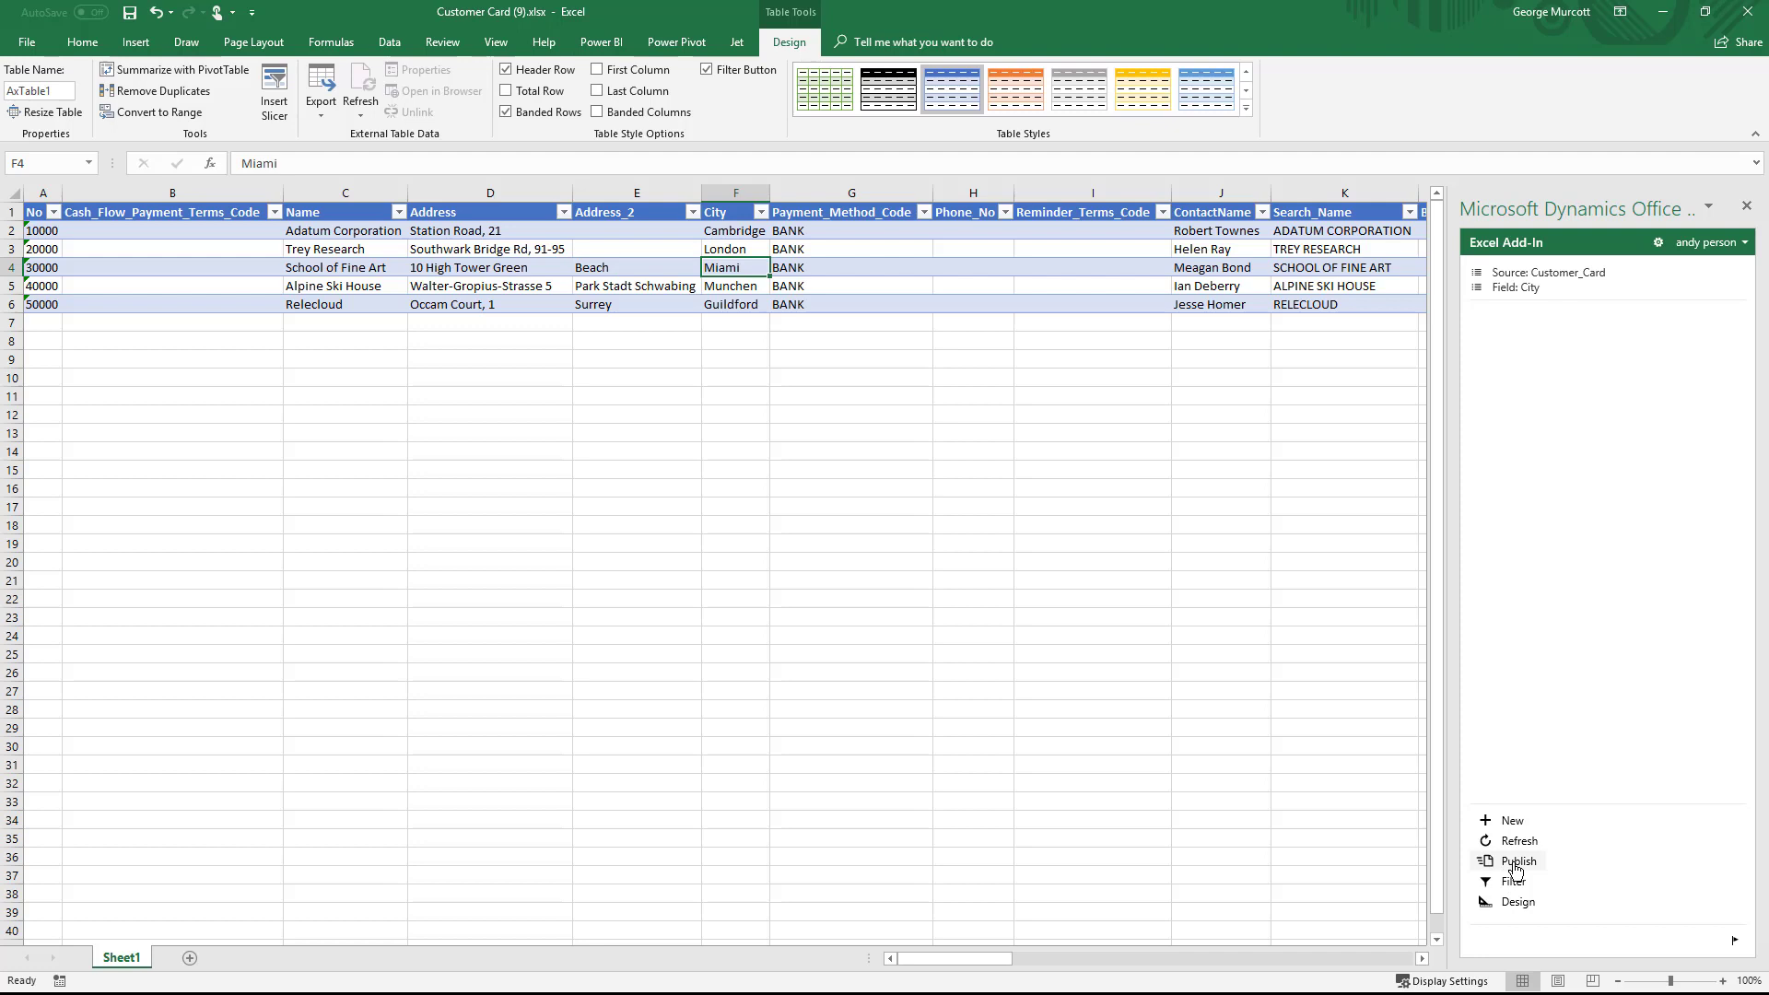
left_click(1516, 869)
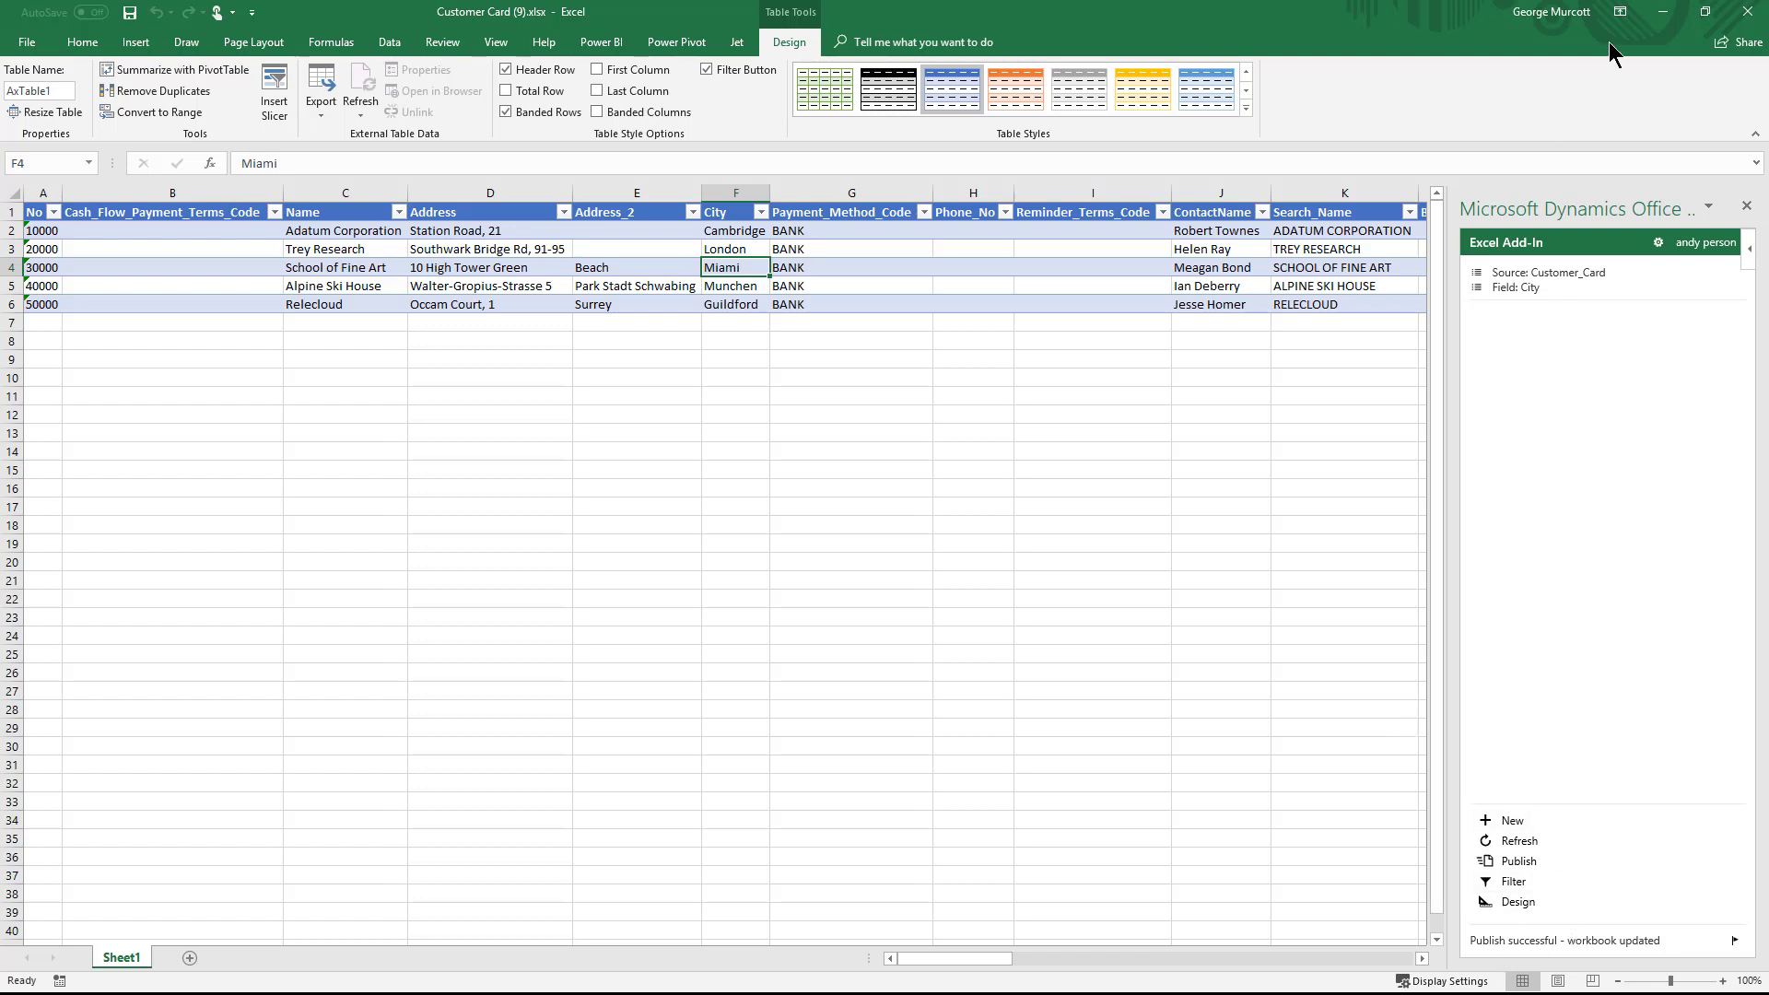
Step: Check that customer 30000's card in Business Central shows Address 2 as Beach
left_click(1656, 17)
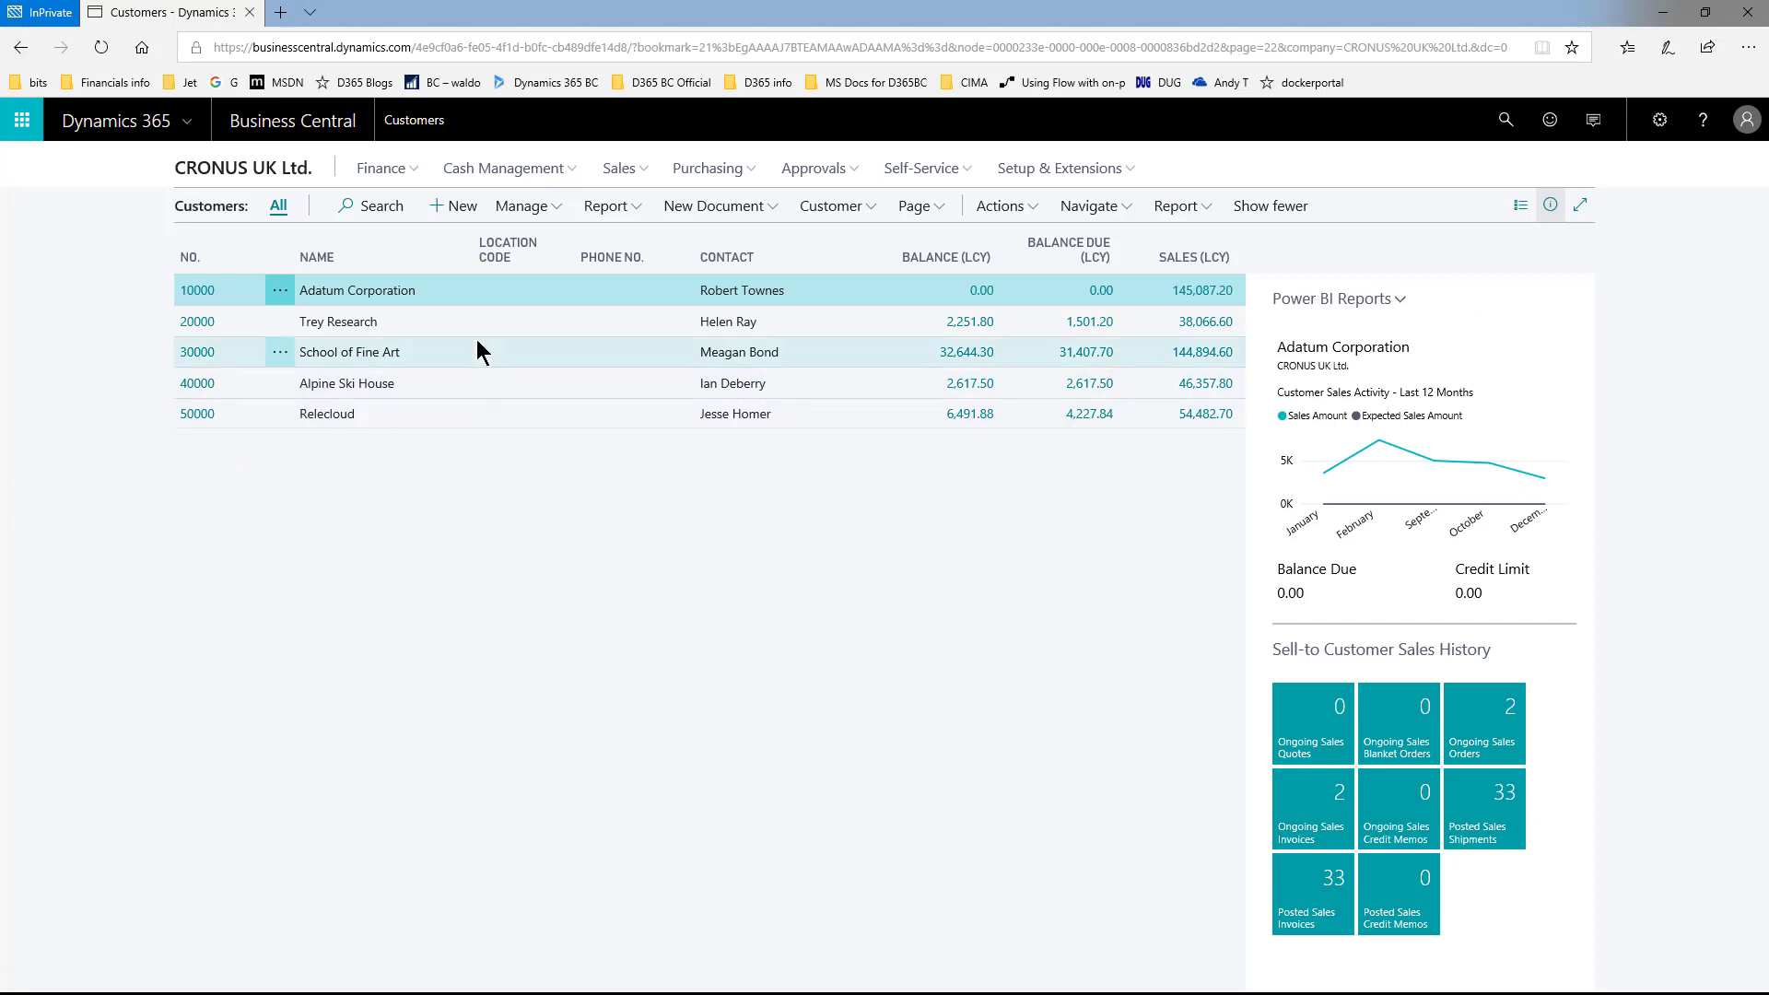
left_click(190, 355)
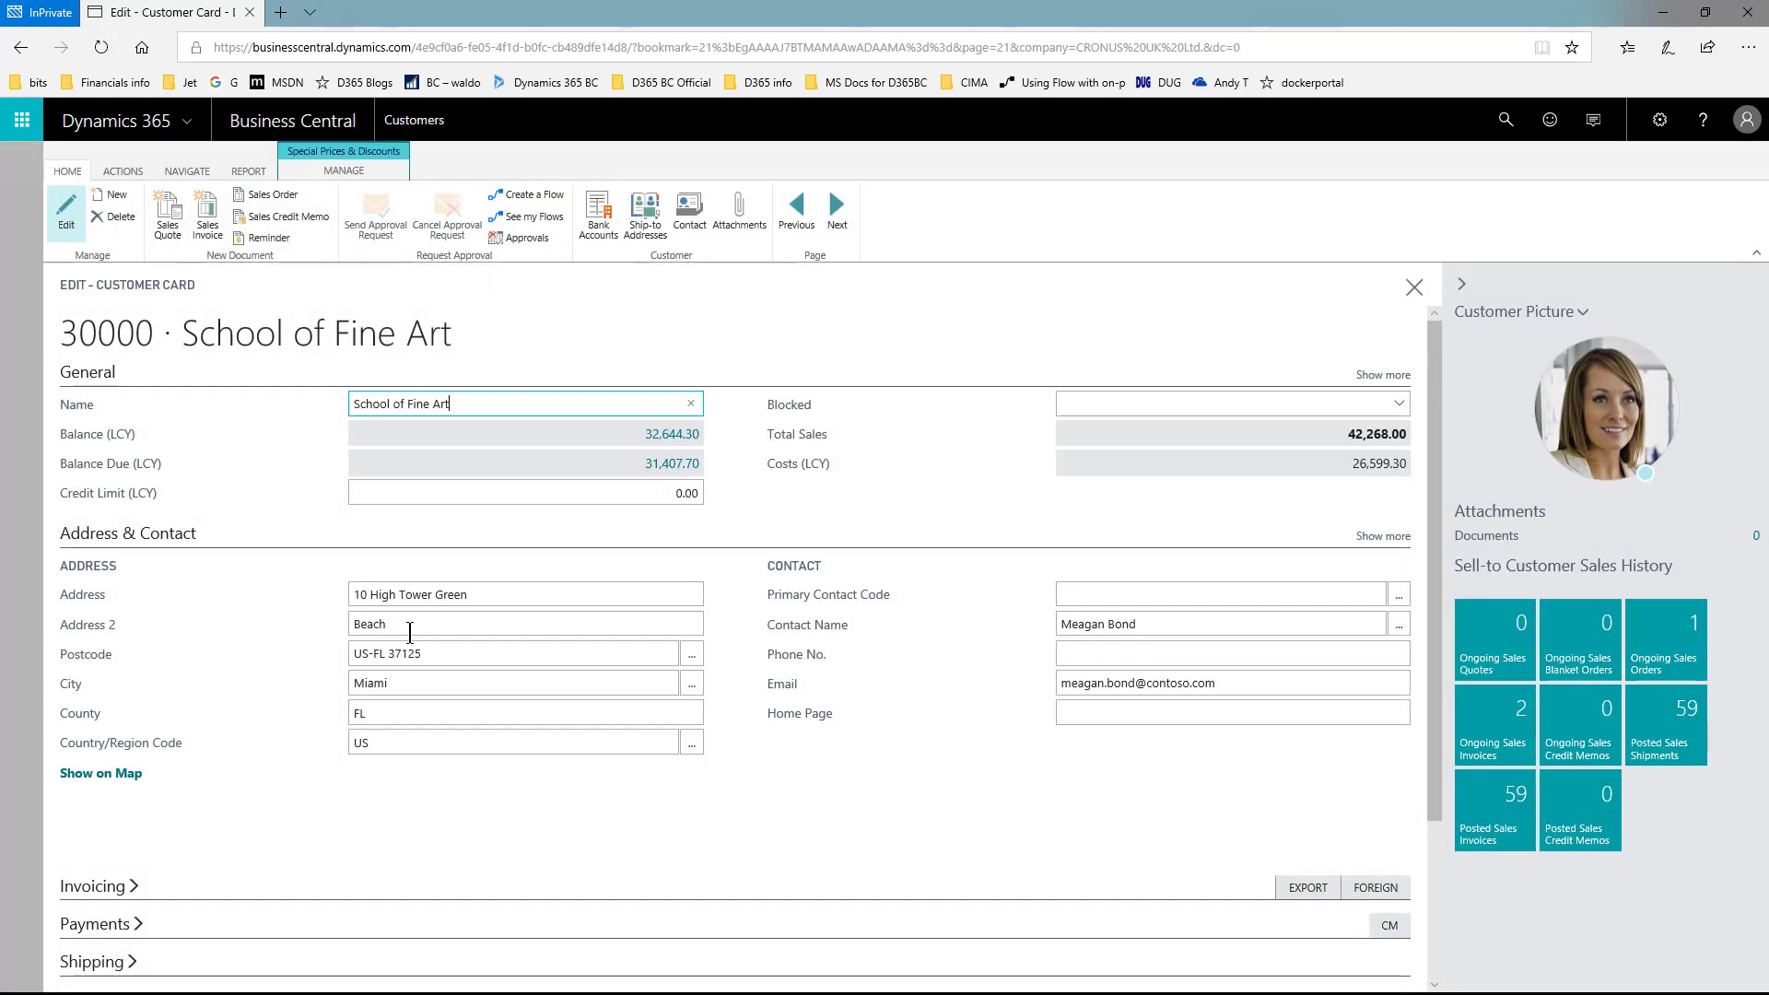
left_click(384, 630)
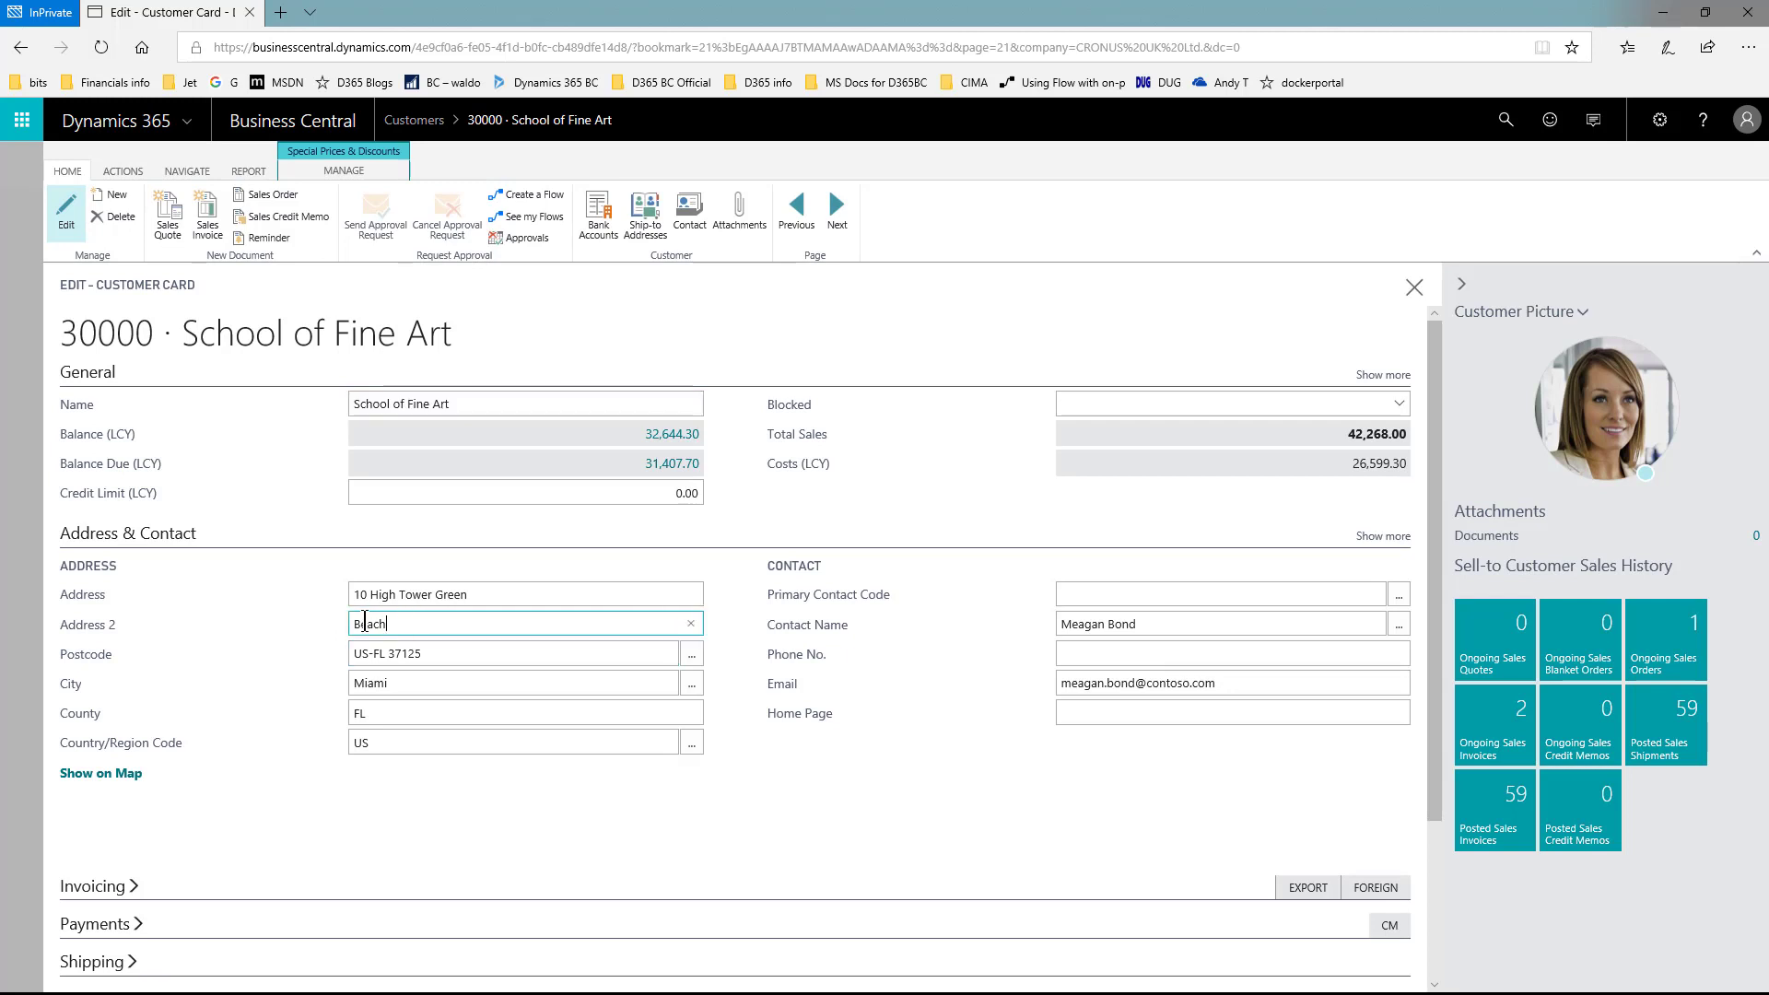
left_click(401, 631)
left_click(408, 634)
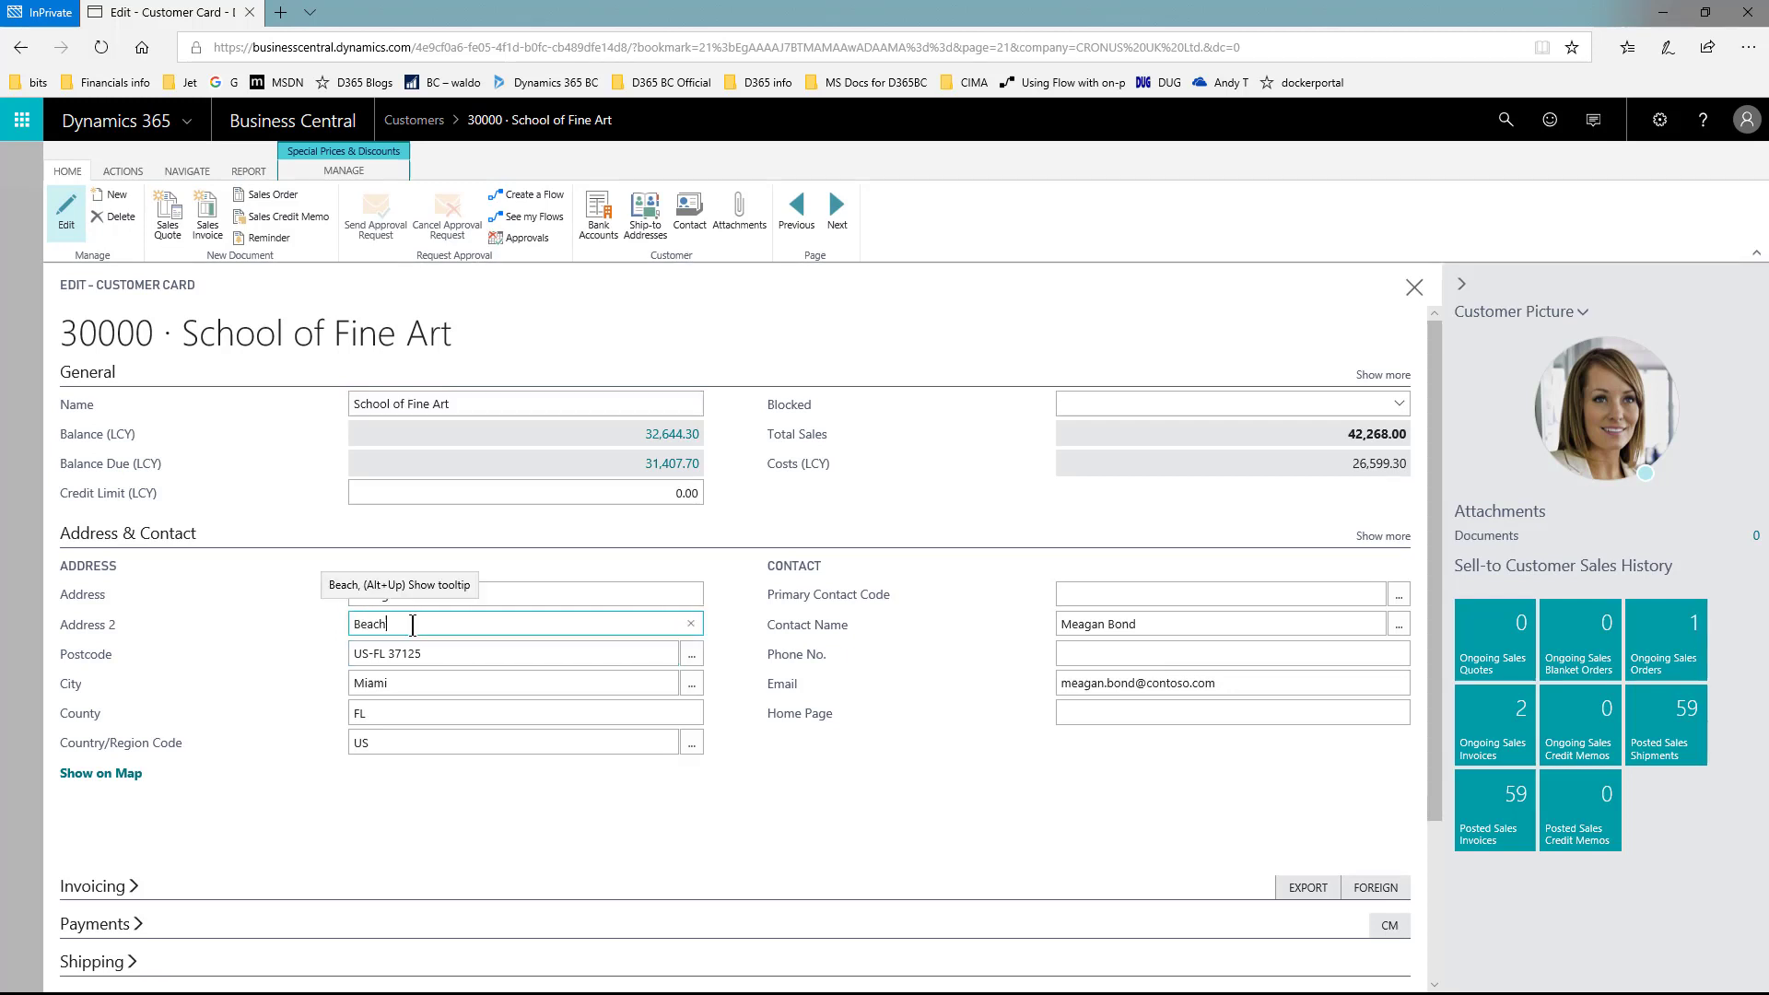
left_click(20, 510)
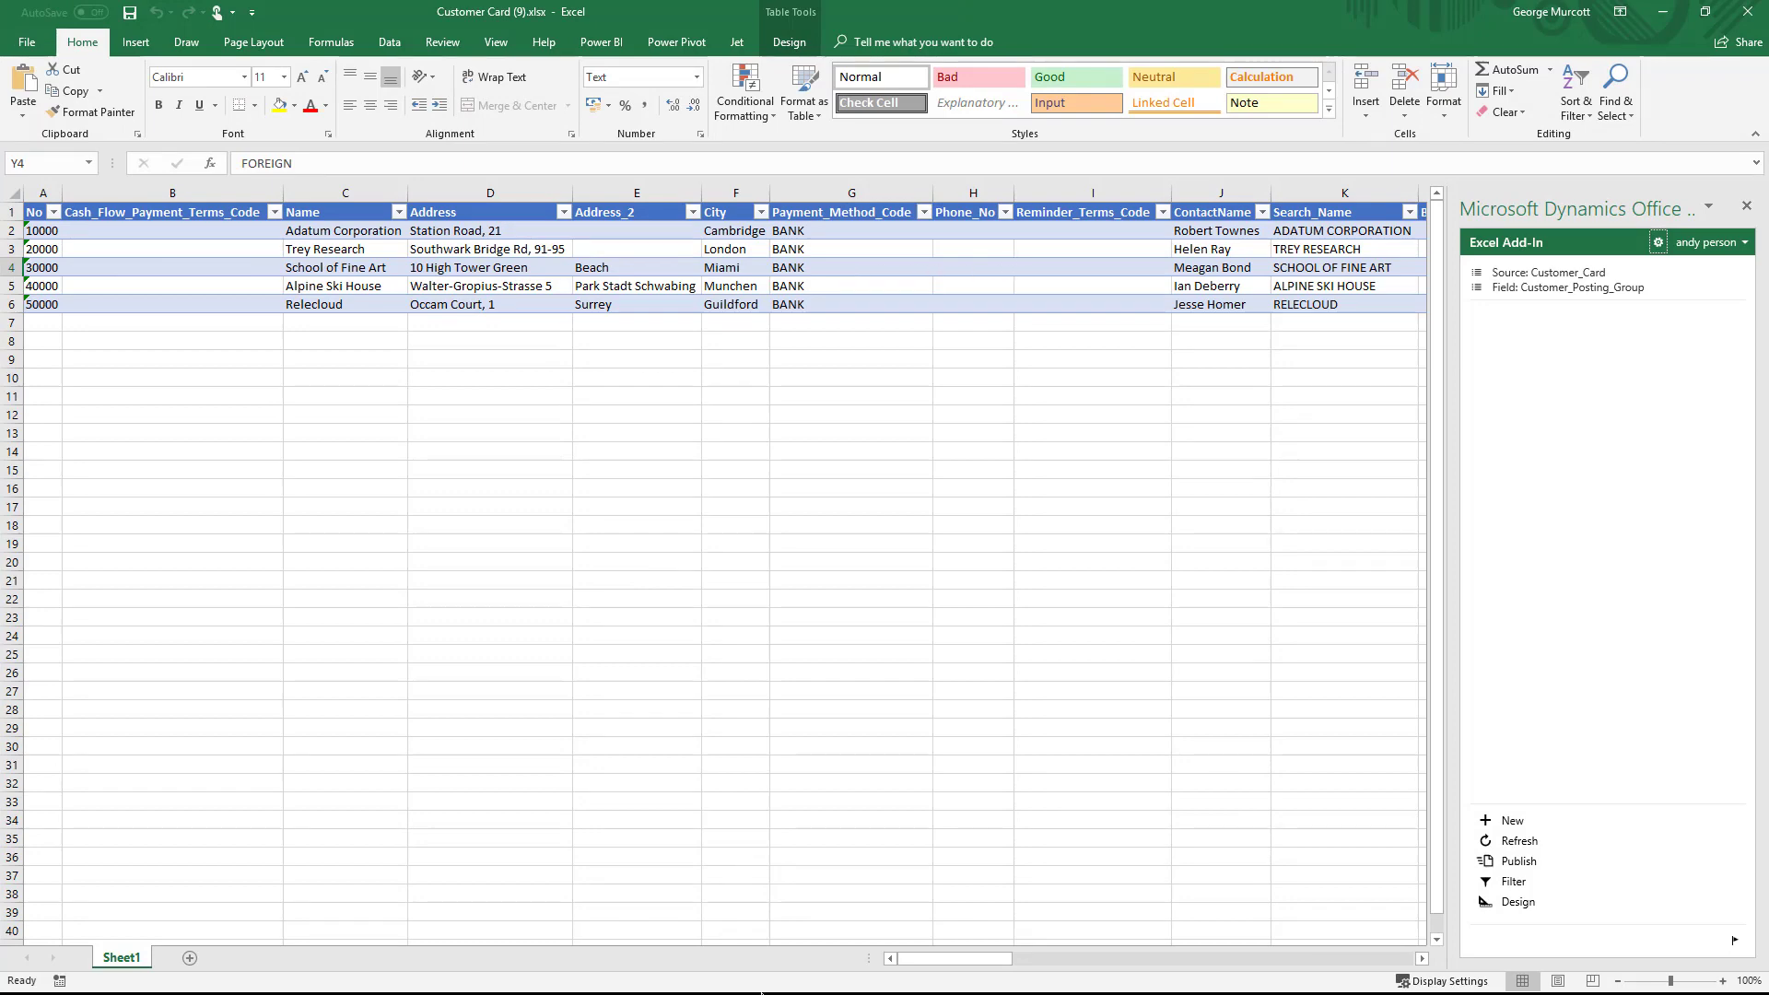
Step: Replace FOREIGN with huh in School of Fine Art's Customer_Posting_Group cell Y4
left_click_drag(918, 963, 1088, 968)
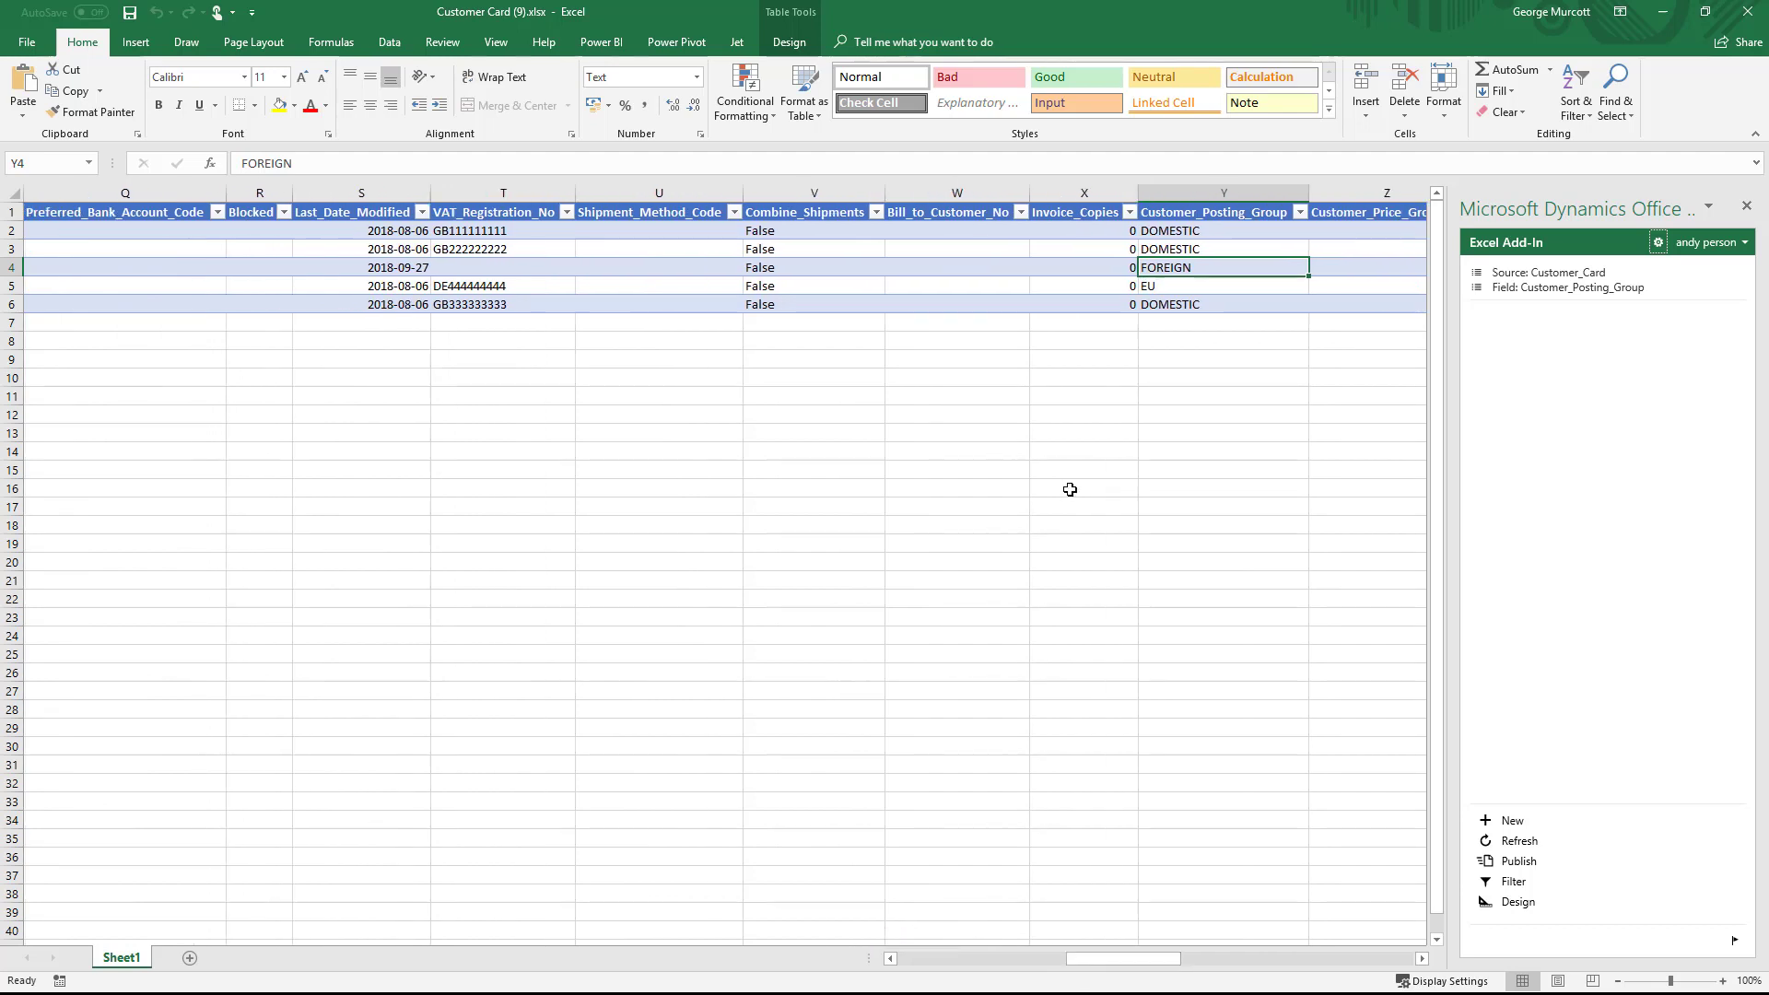
double_click(1195, 267)
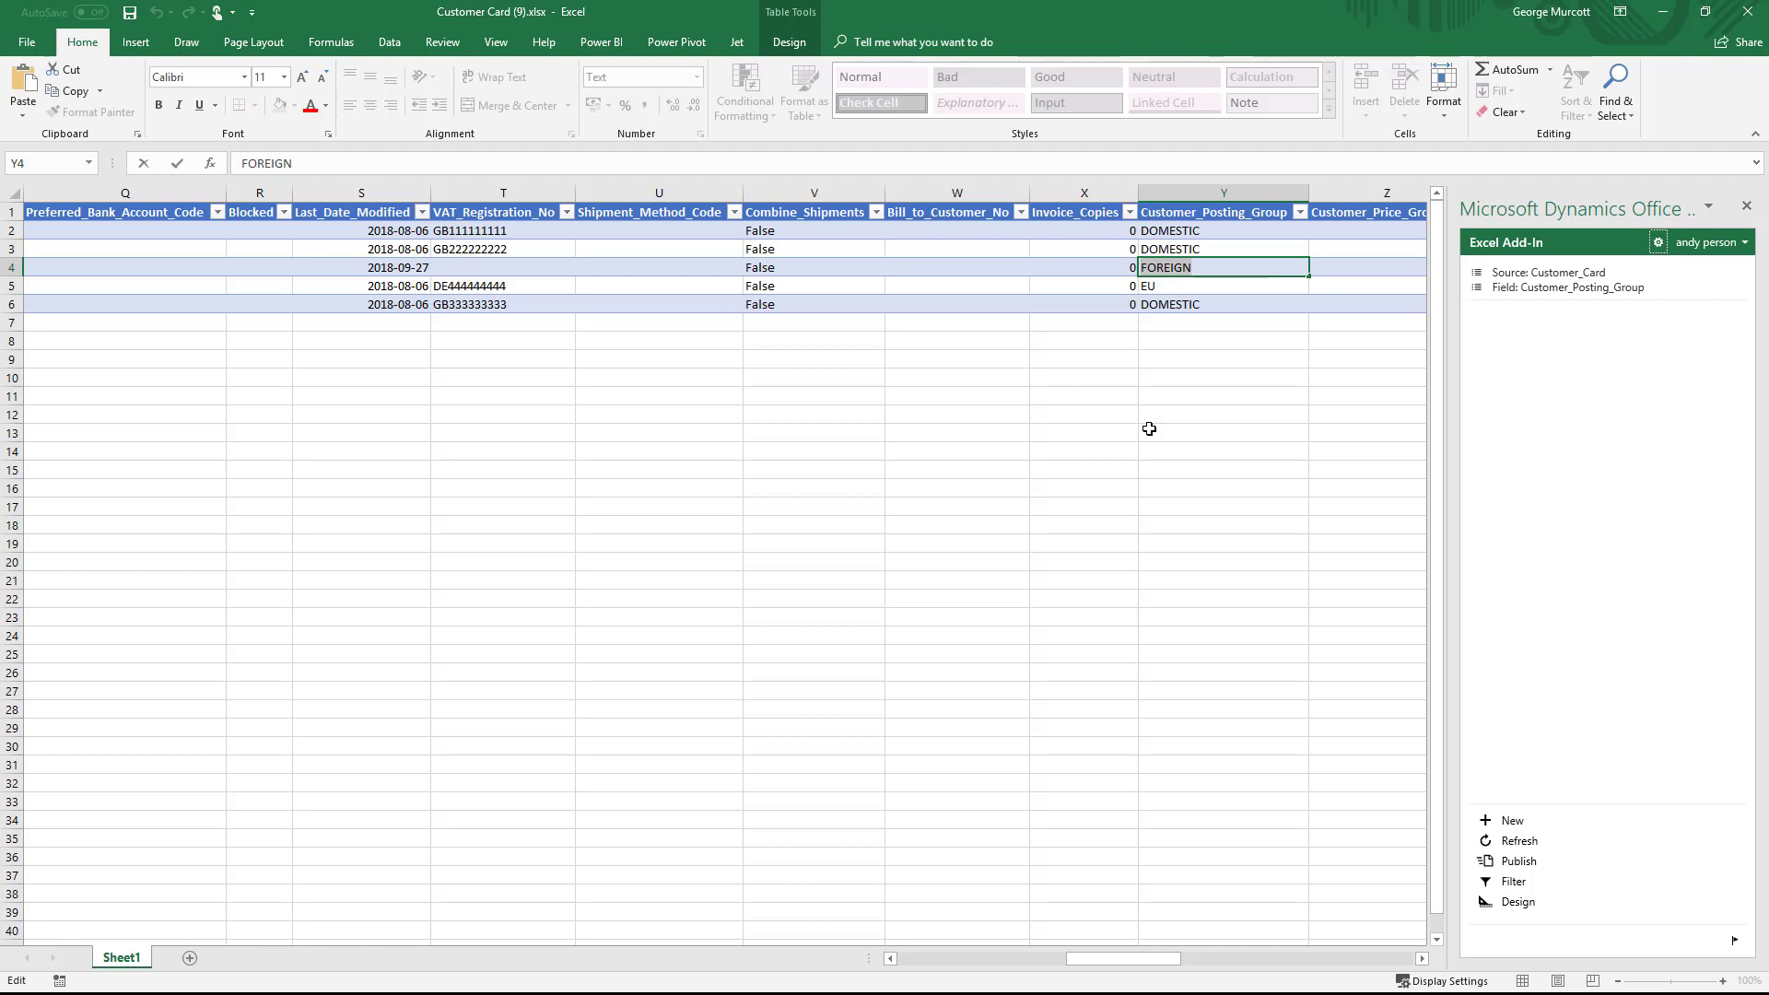
type("huh")
key("Tab")
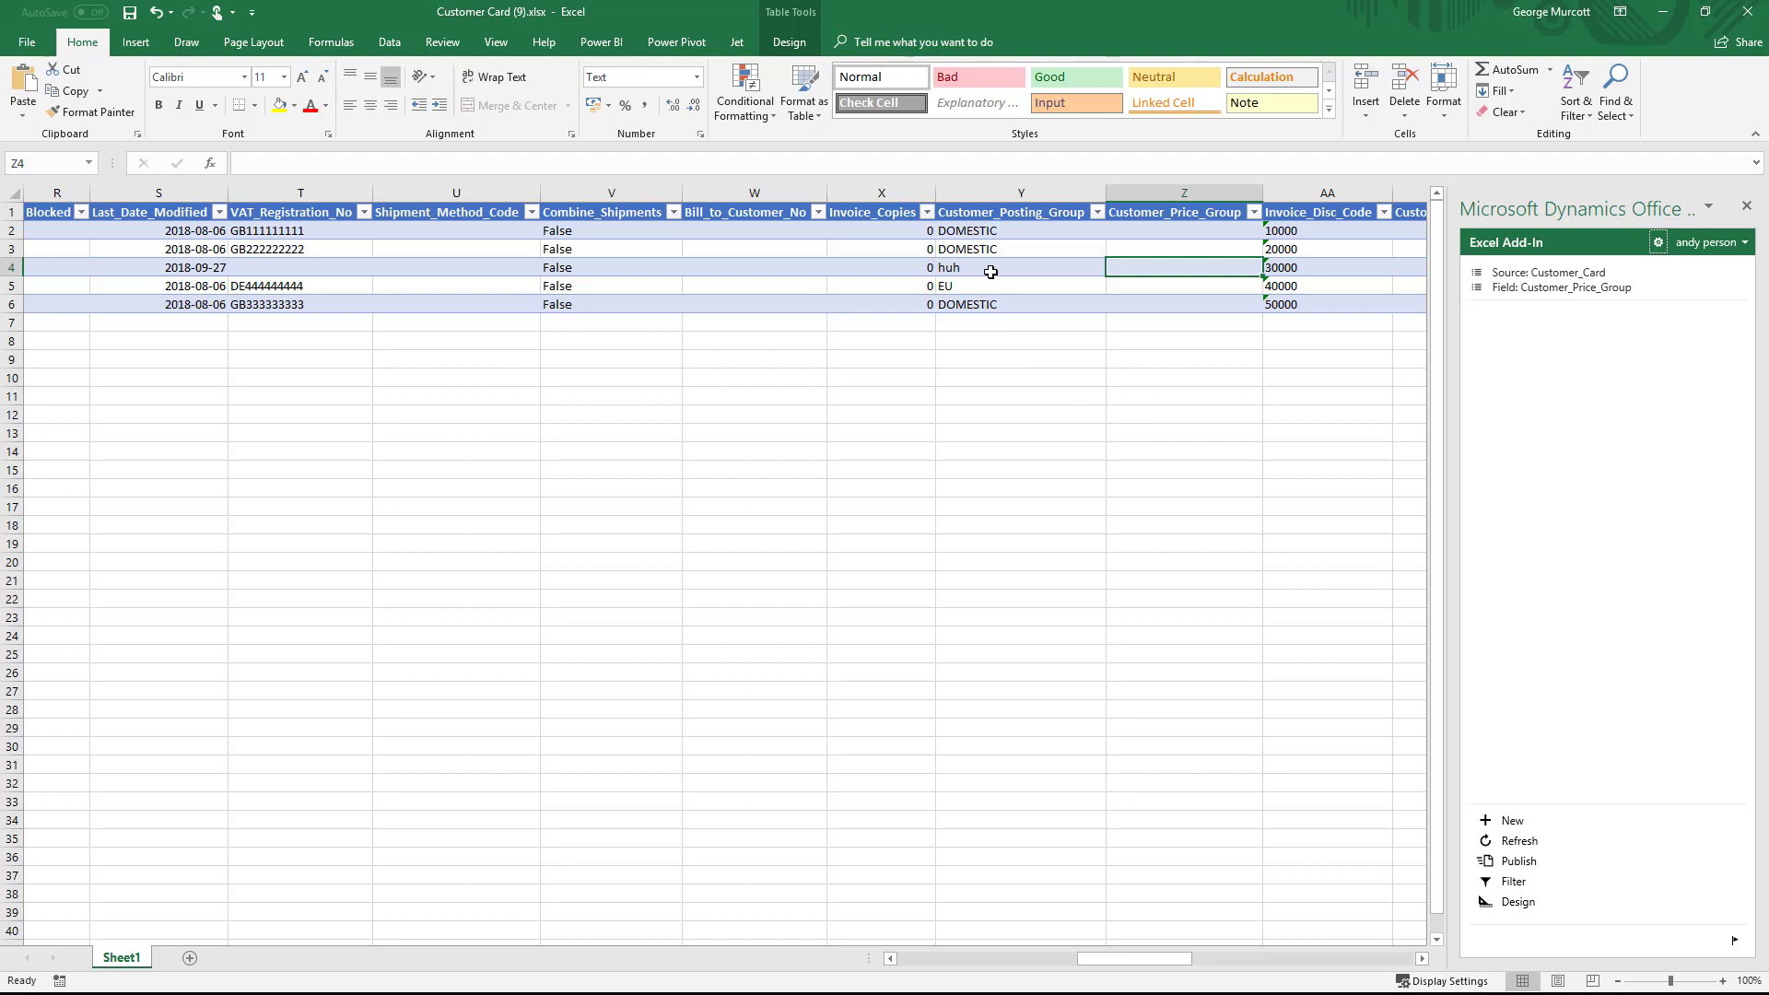
left_click(990, 271)
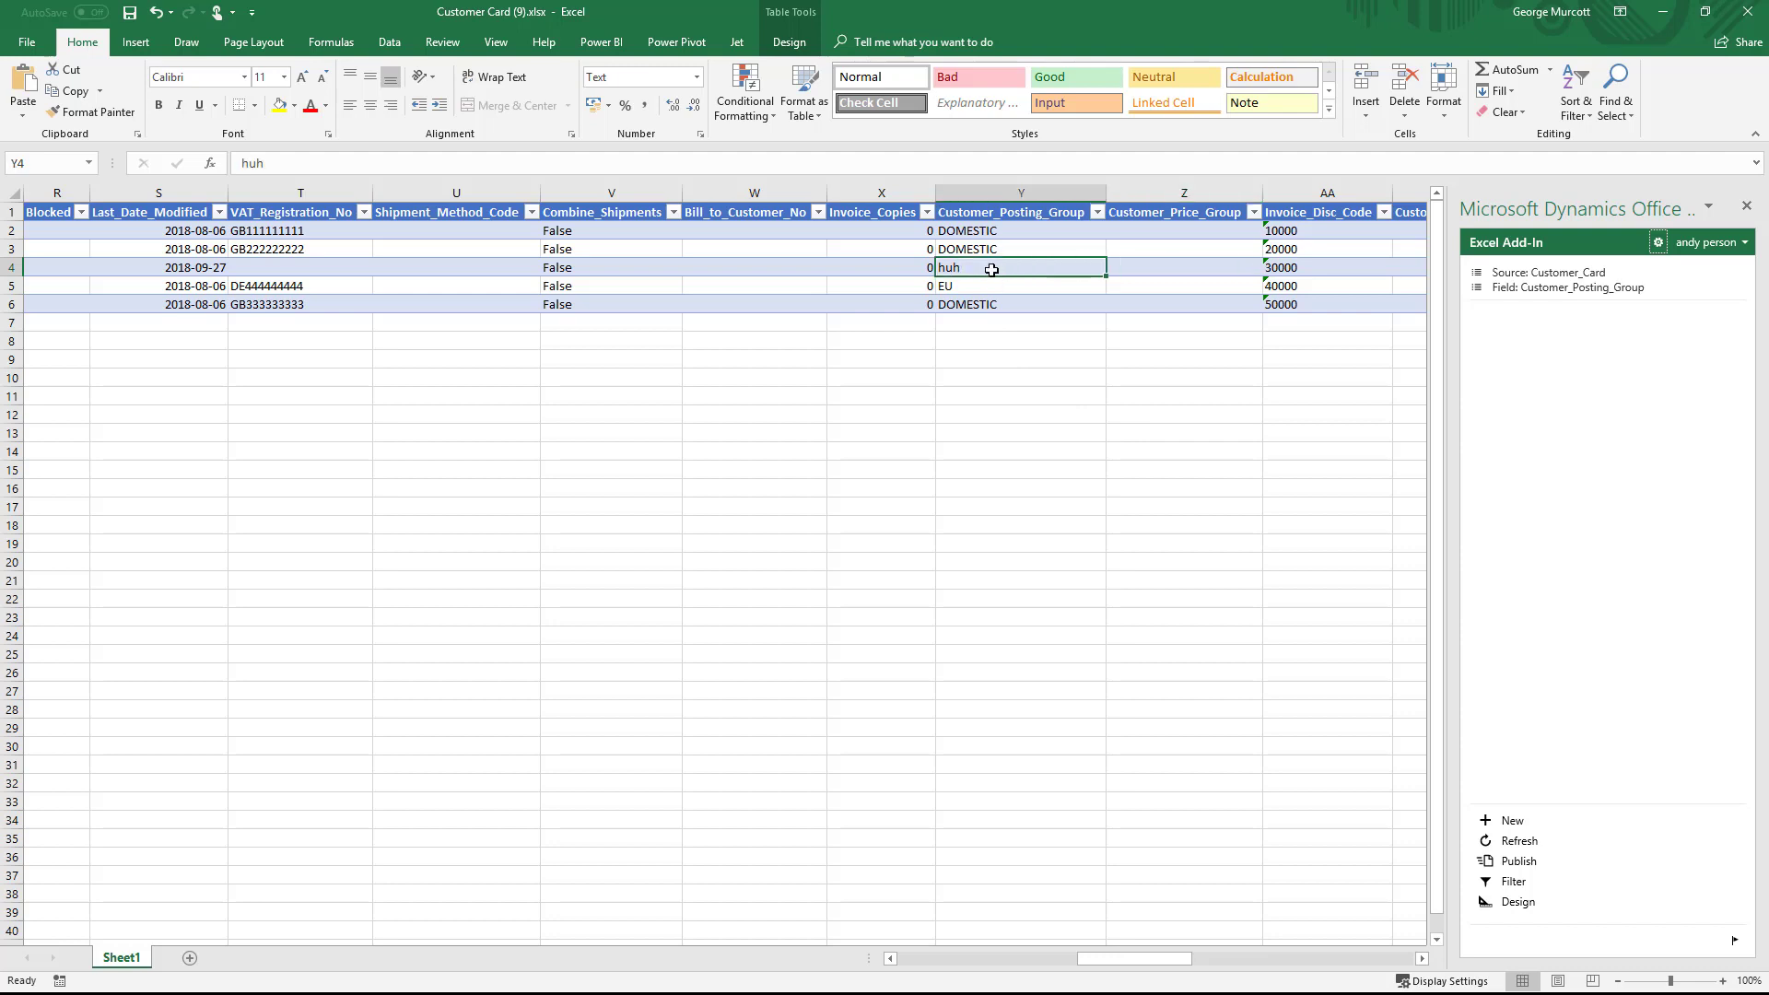
Step: Publish the huh posting group, read the row 4 rejection in the message centre, then clear it
left_click(1519, 862)
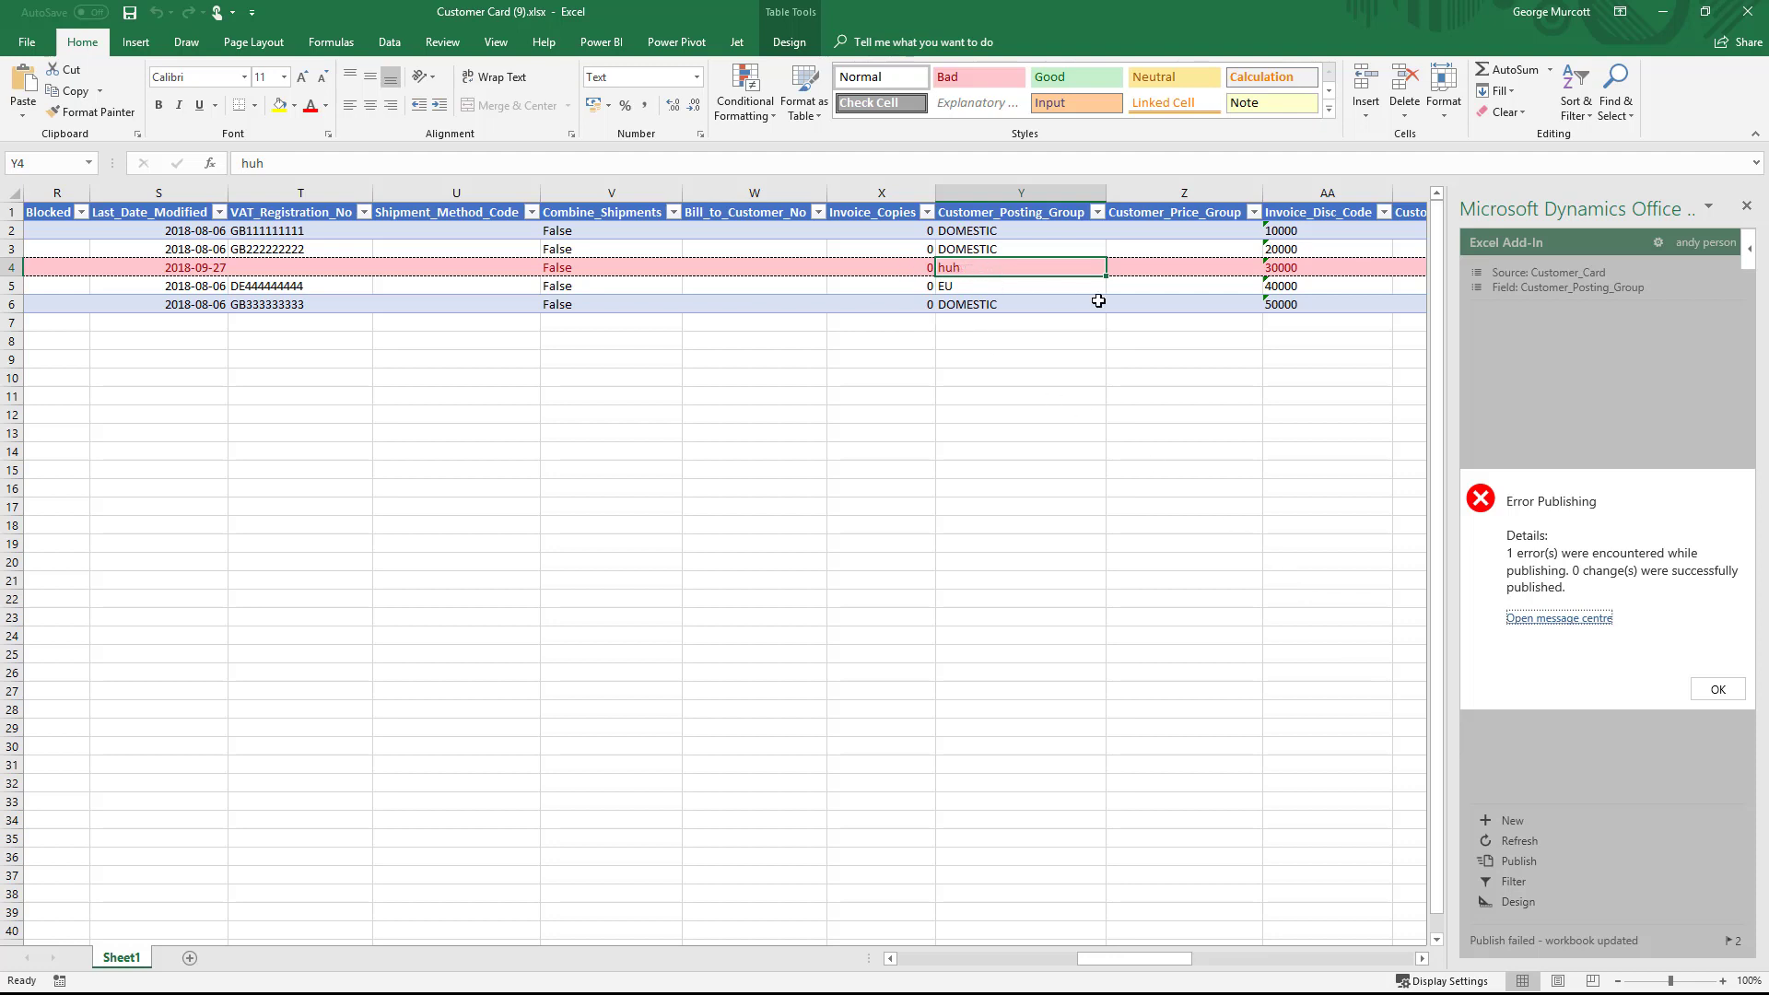
left_click(1547, 619)
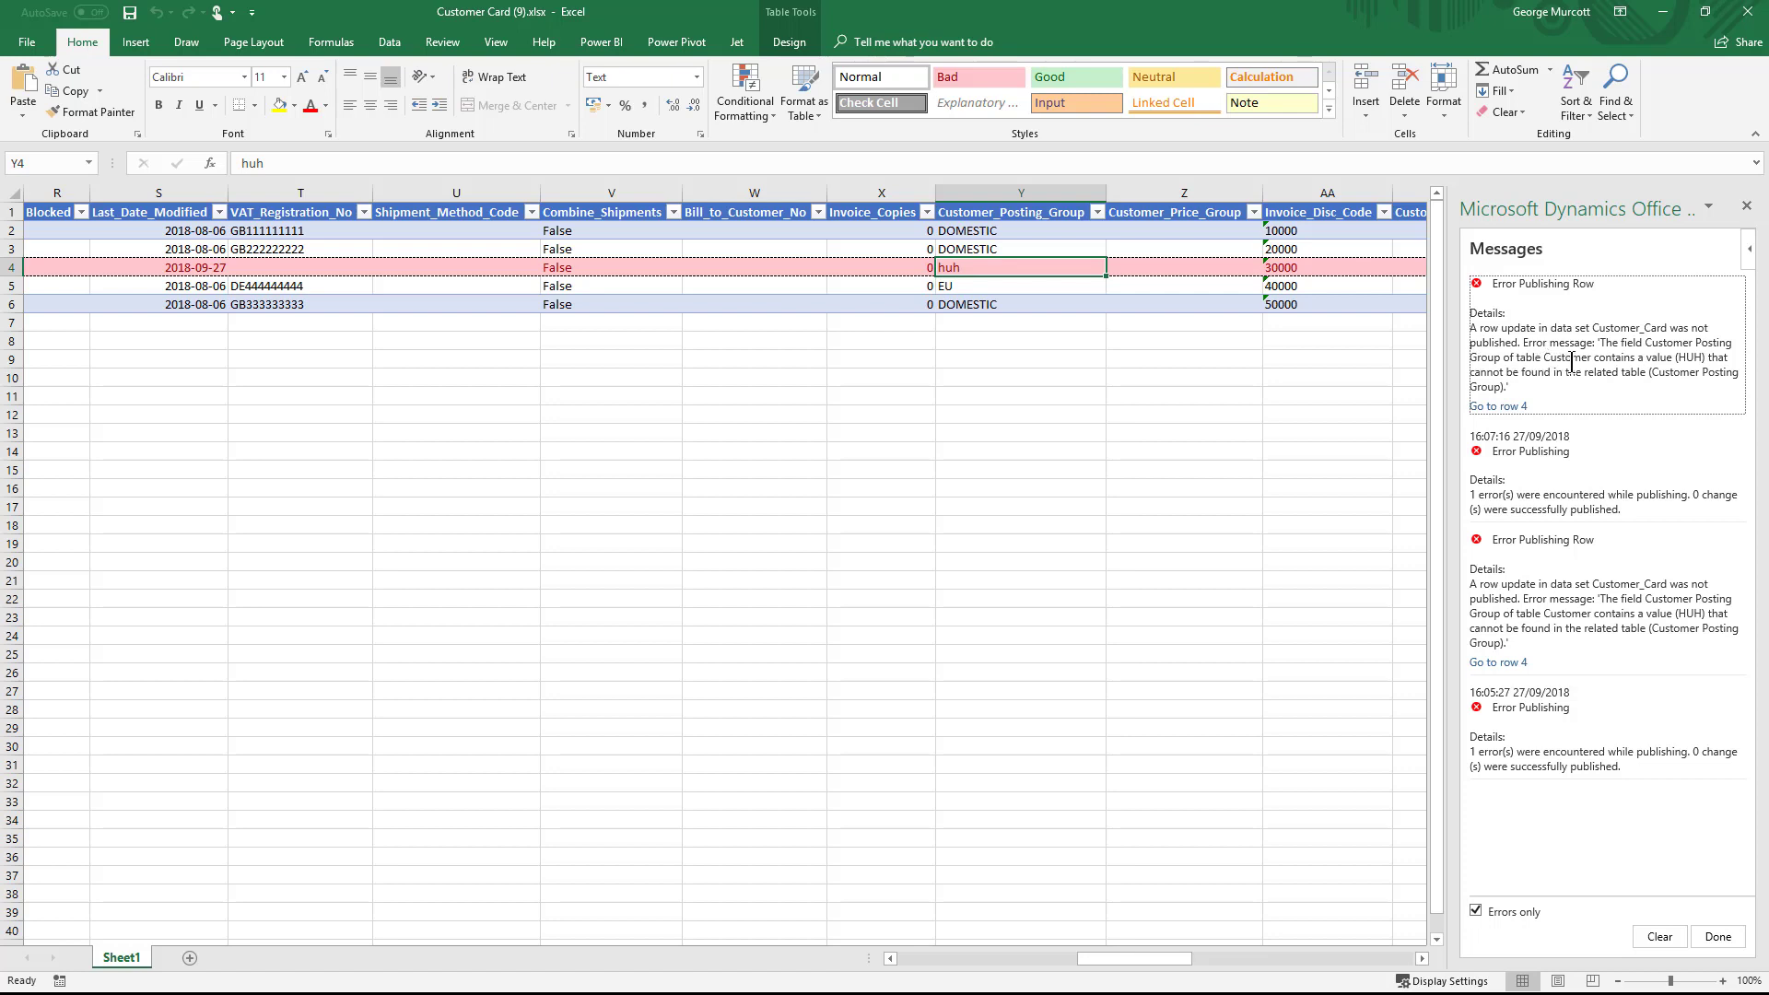
left_click(1660, 937)
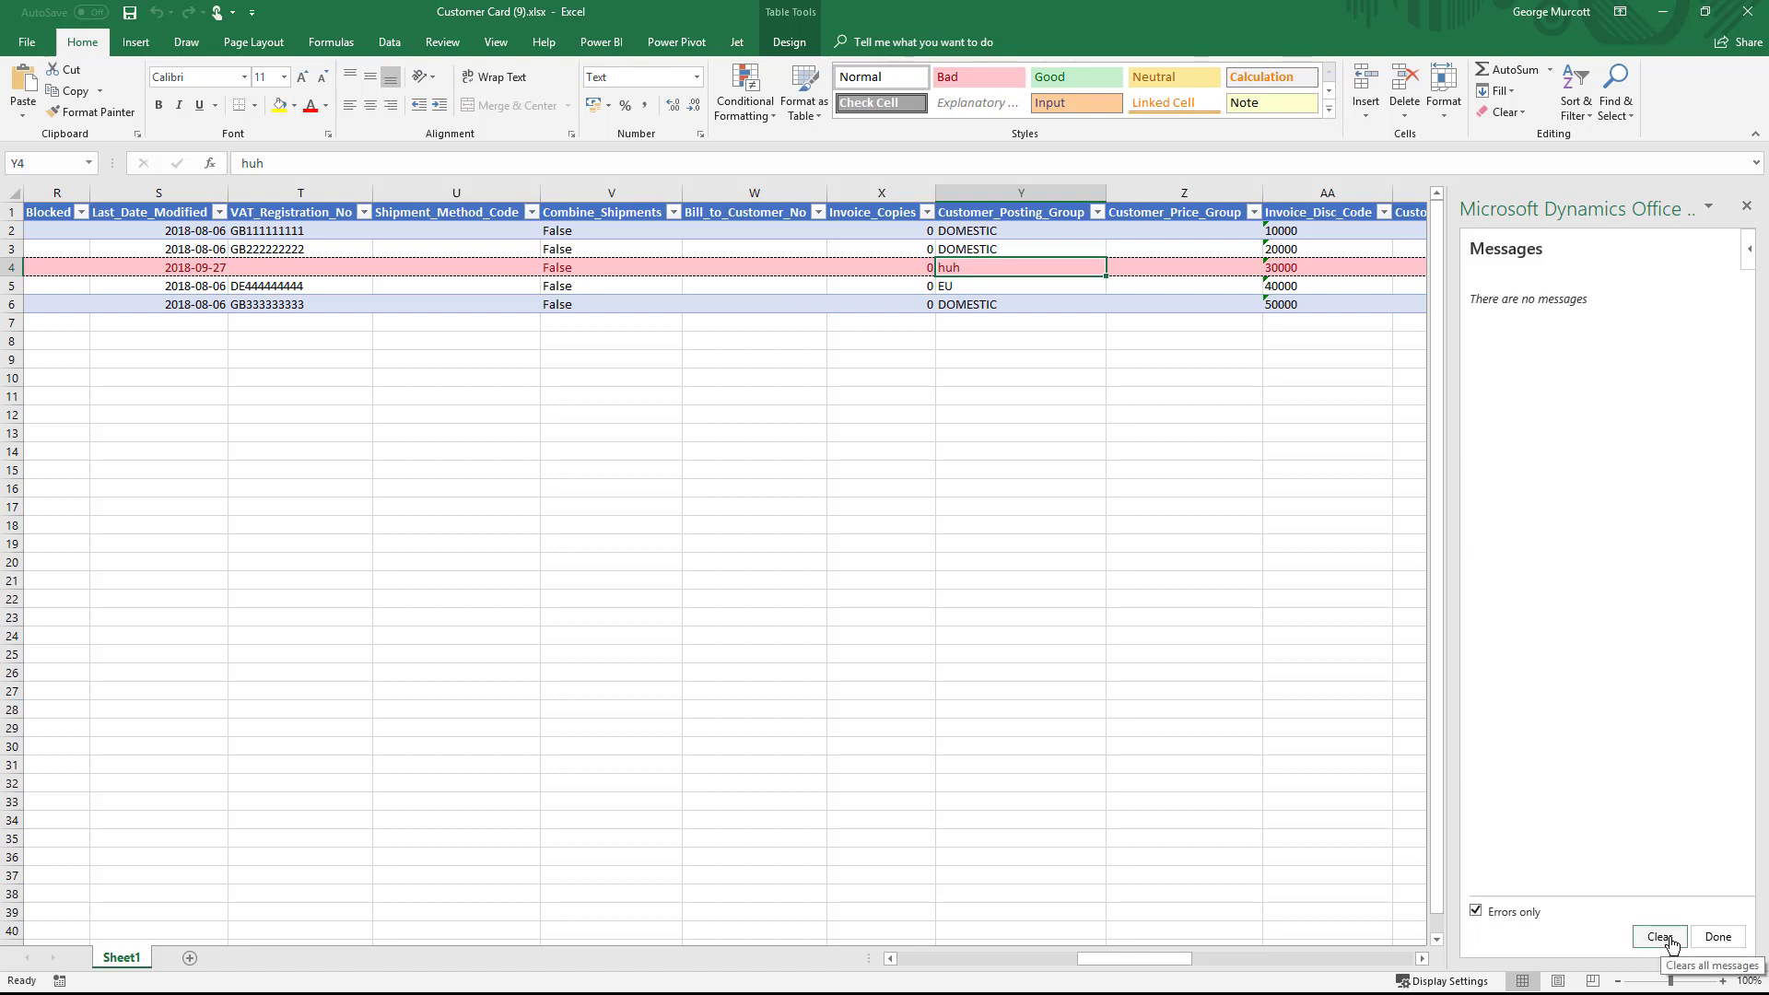
left_click(1716, 937)
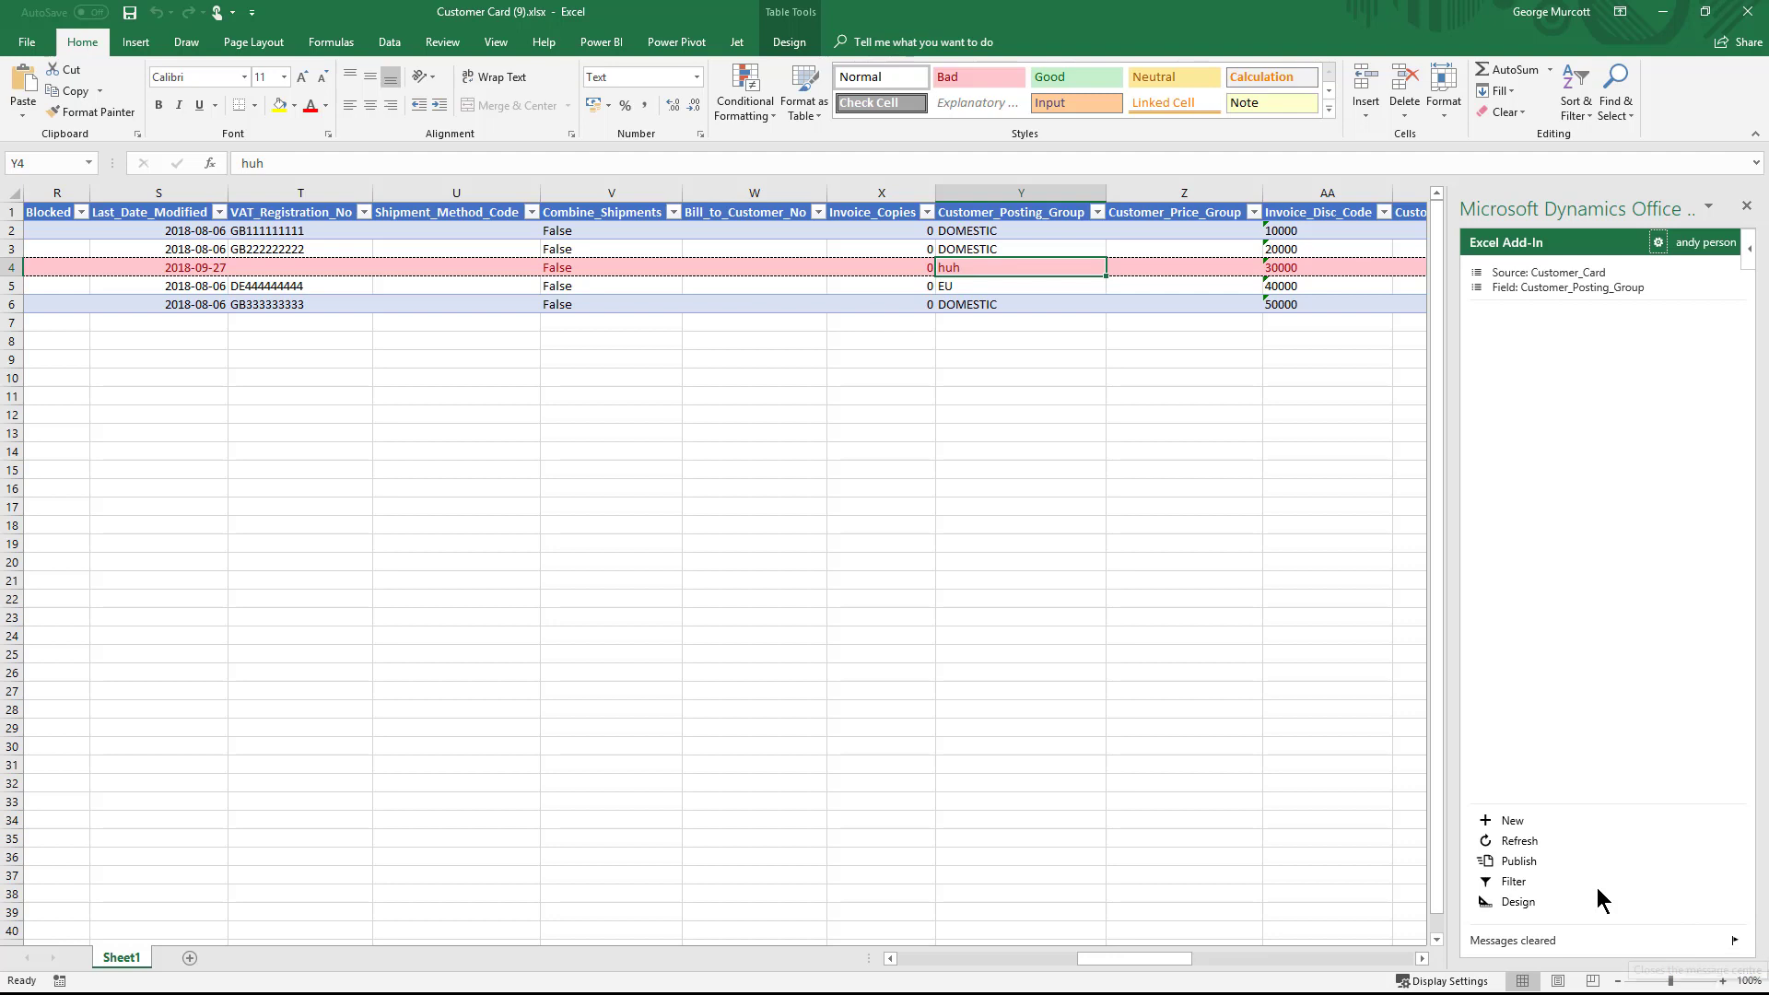
Step: Refresh from Business Central, confirming the overwrite so Y4 reverts to FOREIGN
left_click(1517, 843)
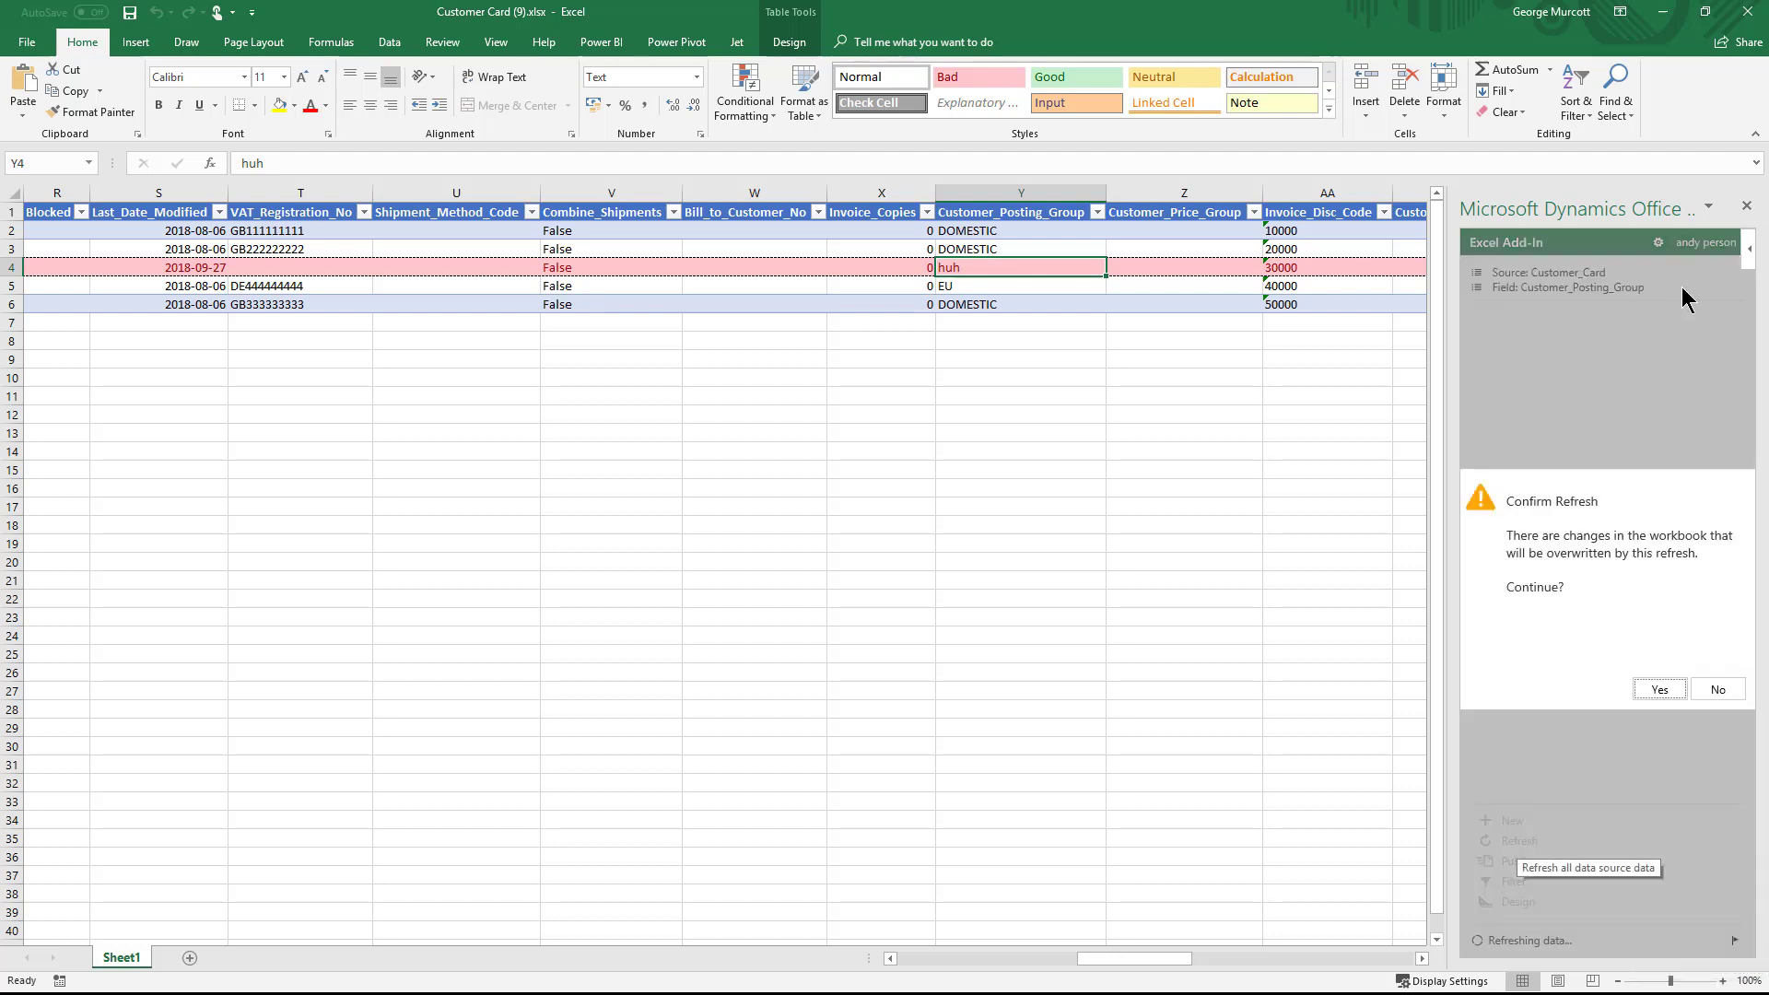
left_click(1659, 691)
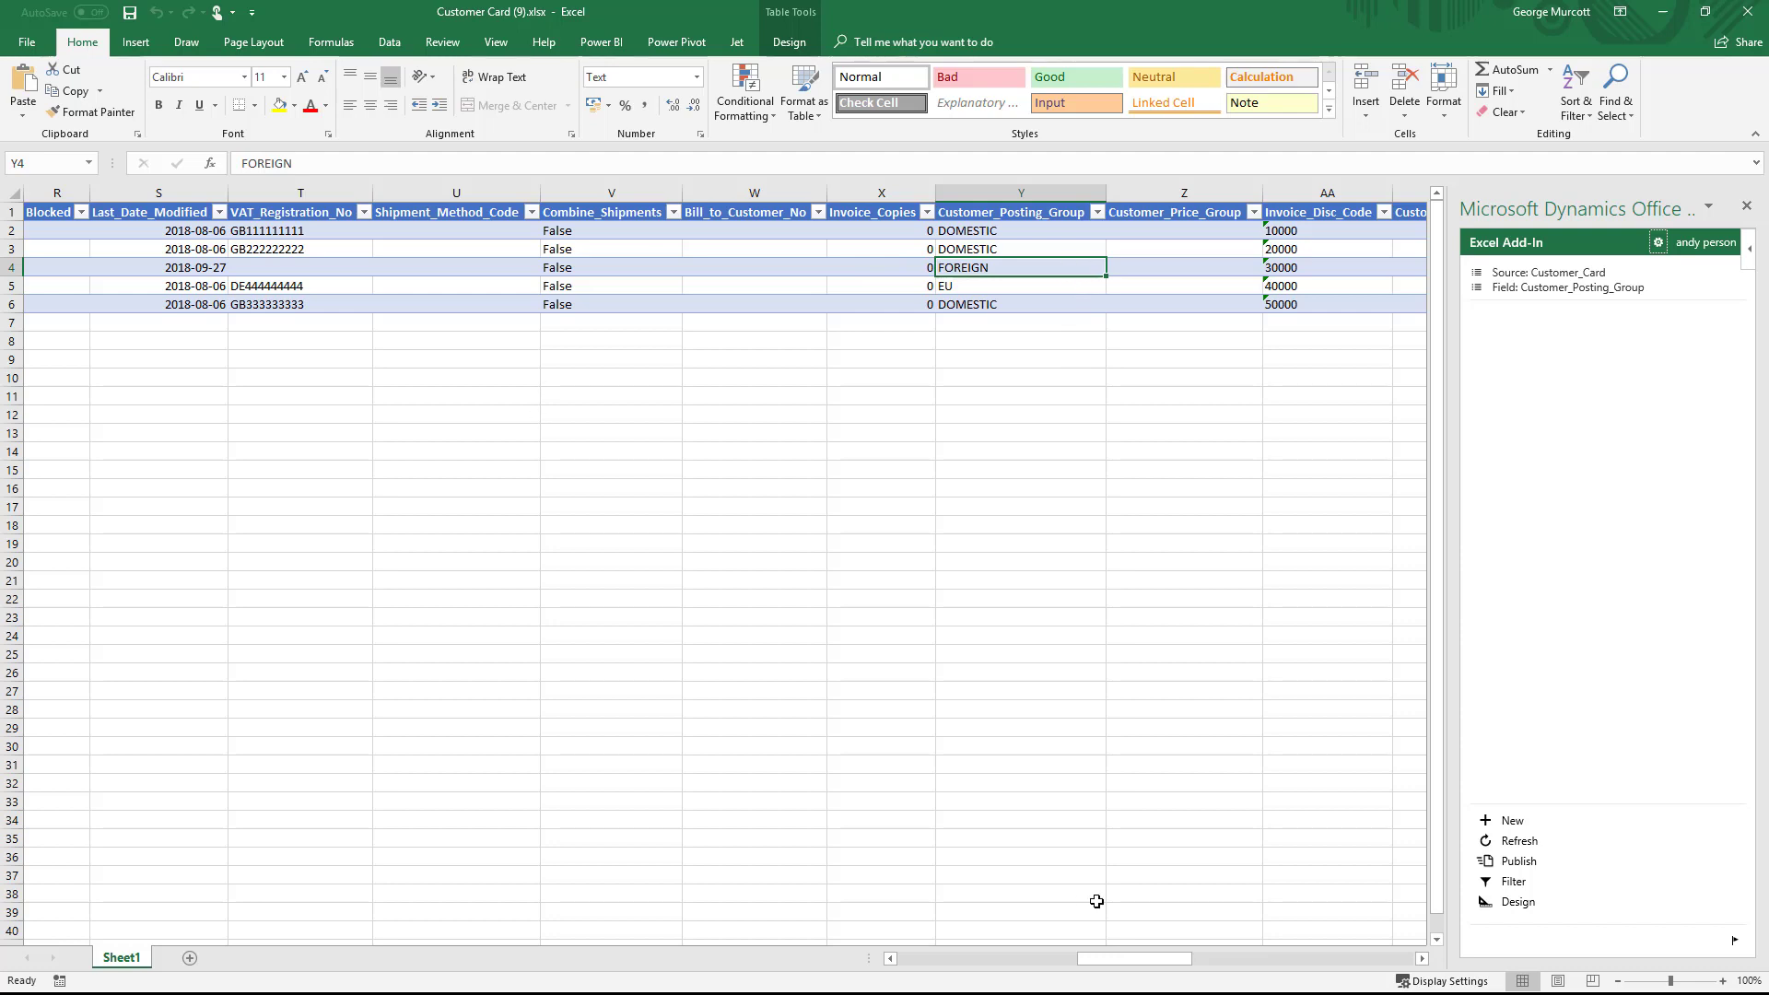
Step: Set Trey Research's Credit_Limit_LCY in N3 to 10000, publish it, and return to Business Central
left_click_drag(1132, 958, 1059, 958)
left_click(447, 249)
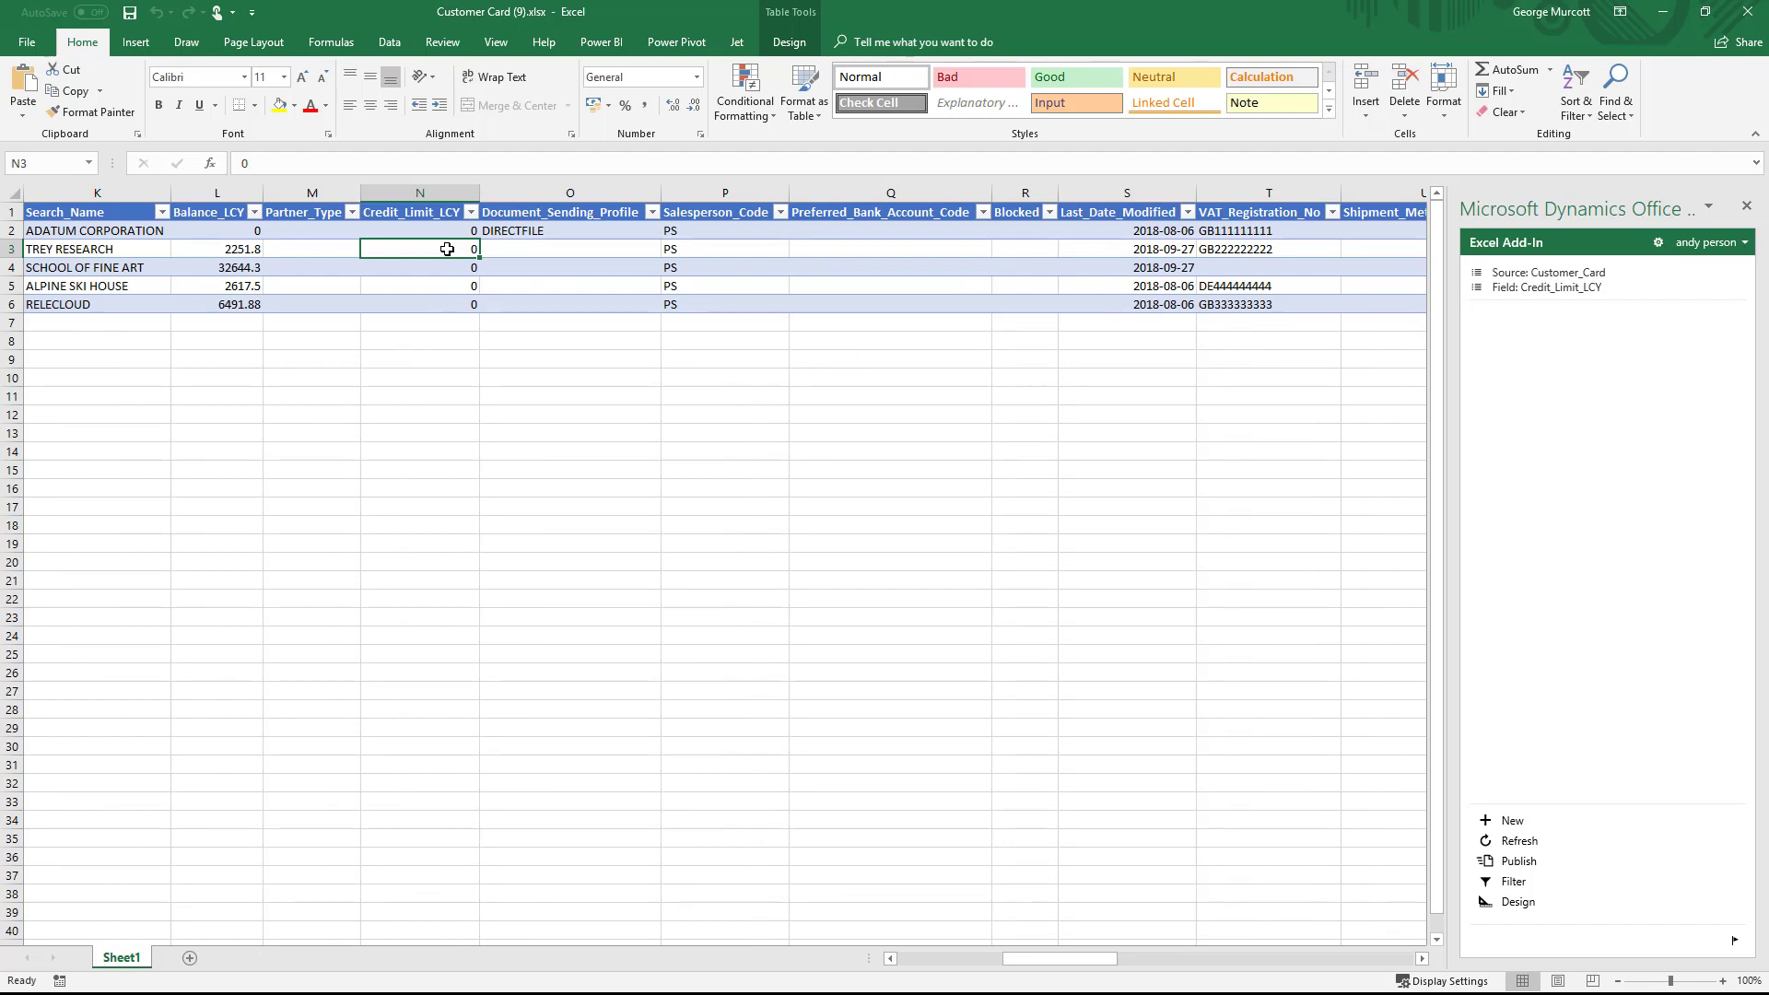
type("10000")
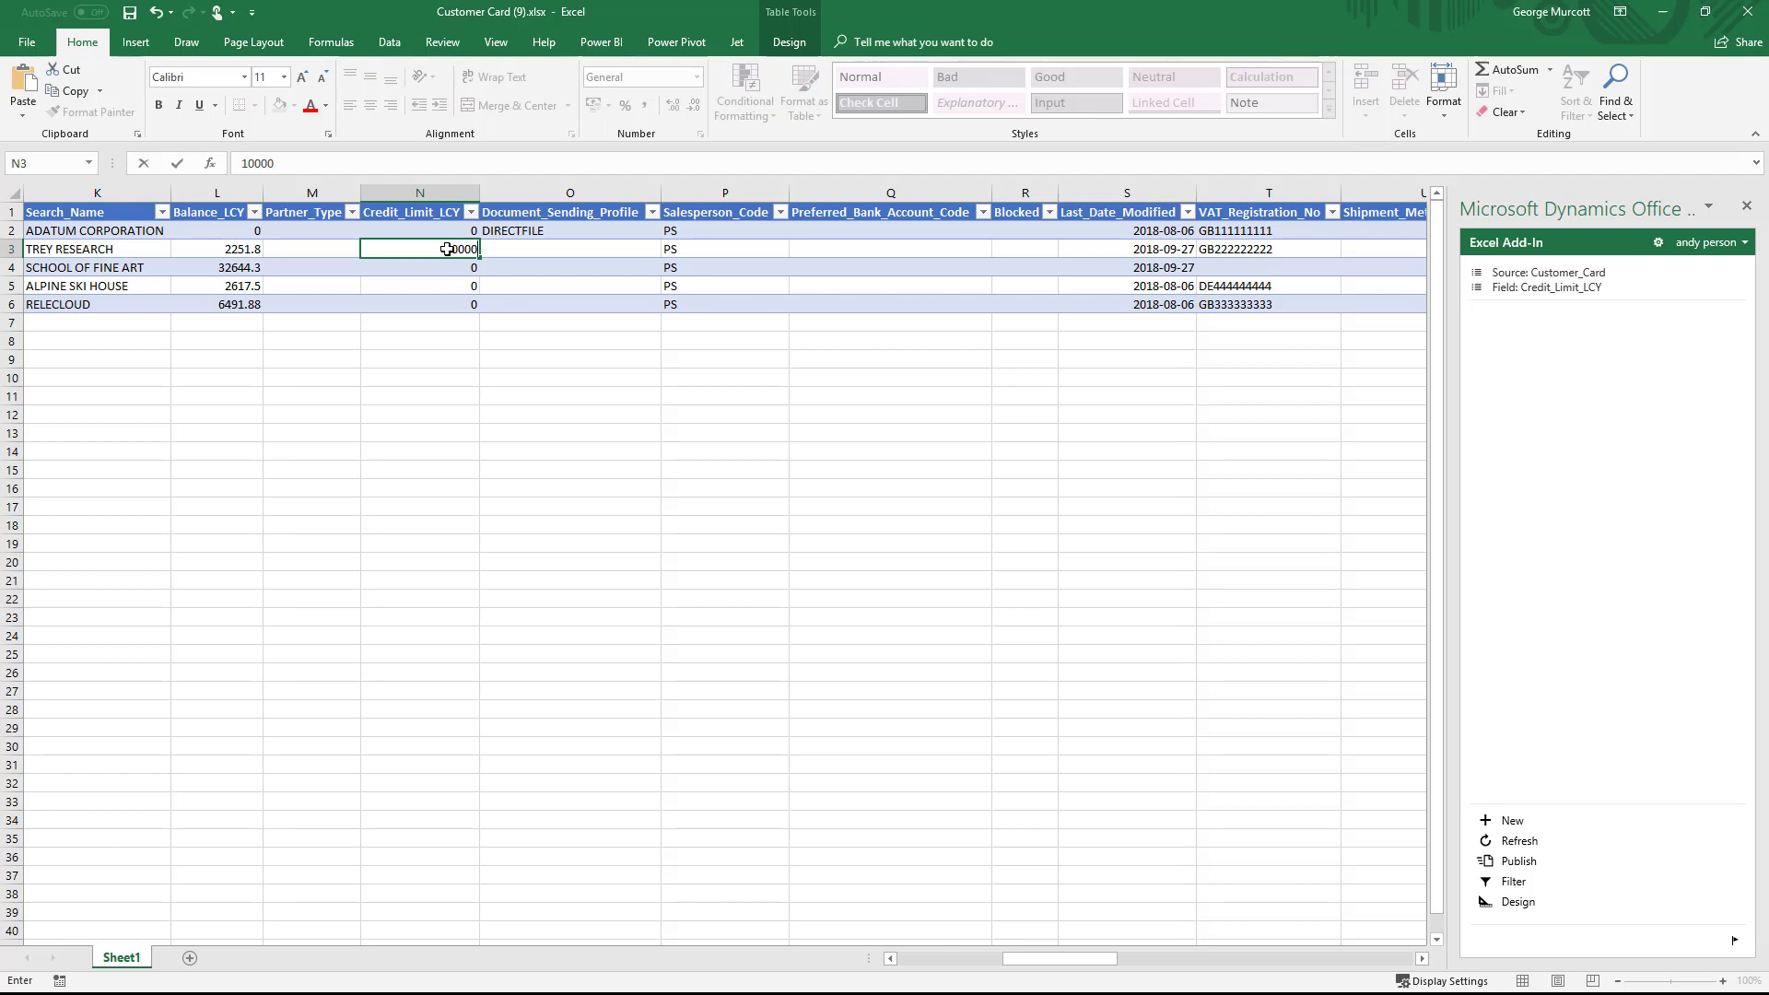
key("Tab")
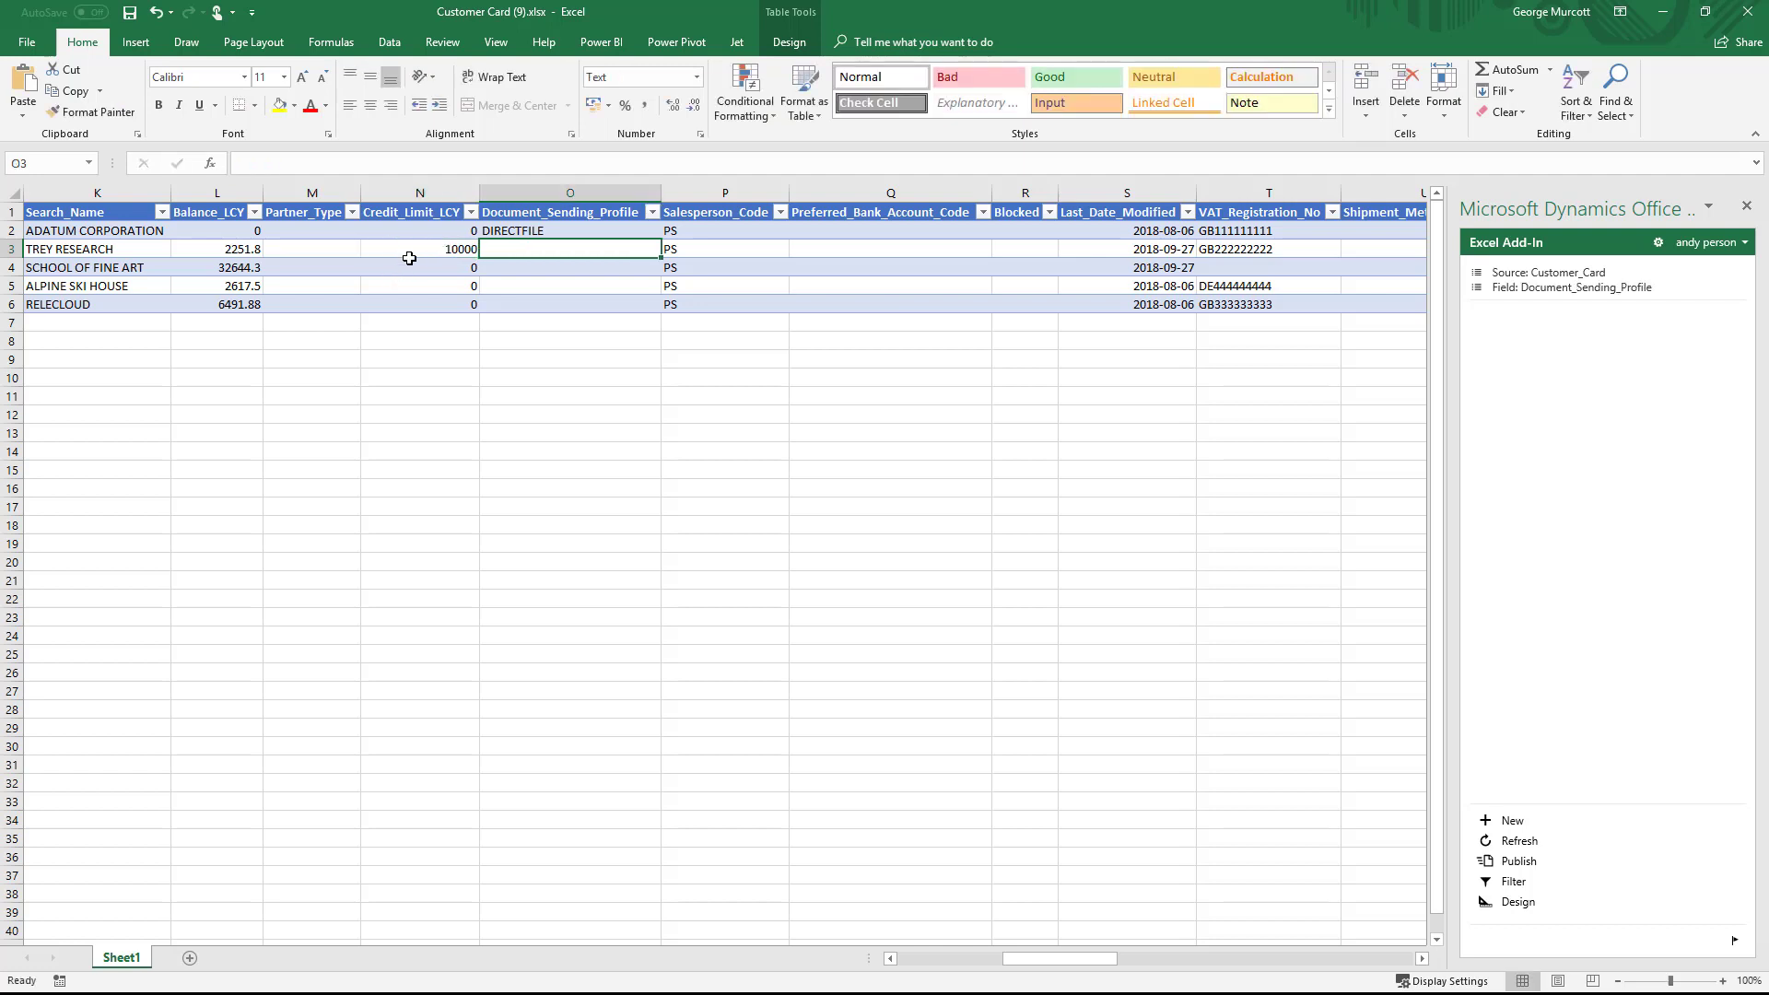
left_click(410, 247)
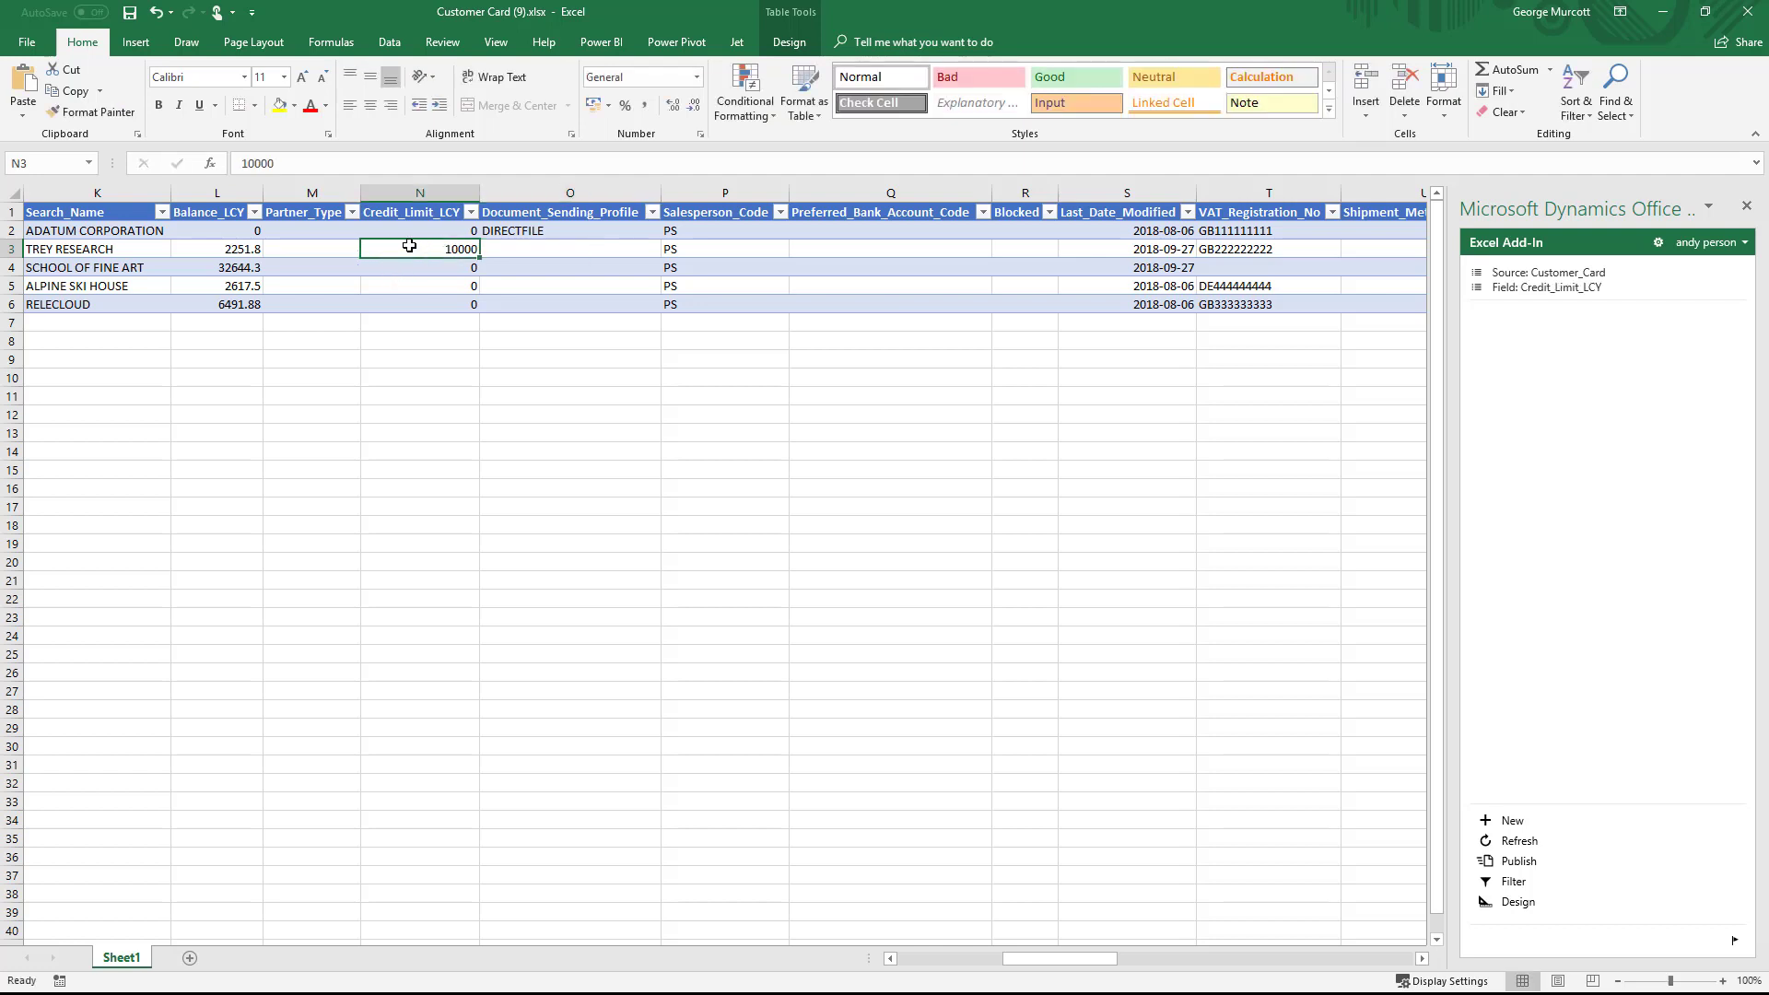
left_click(1521, 865)
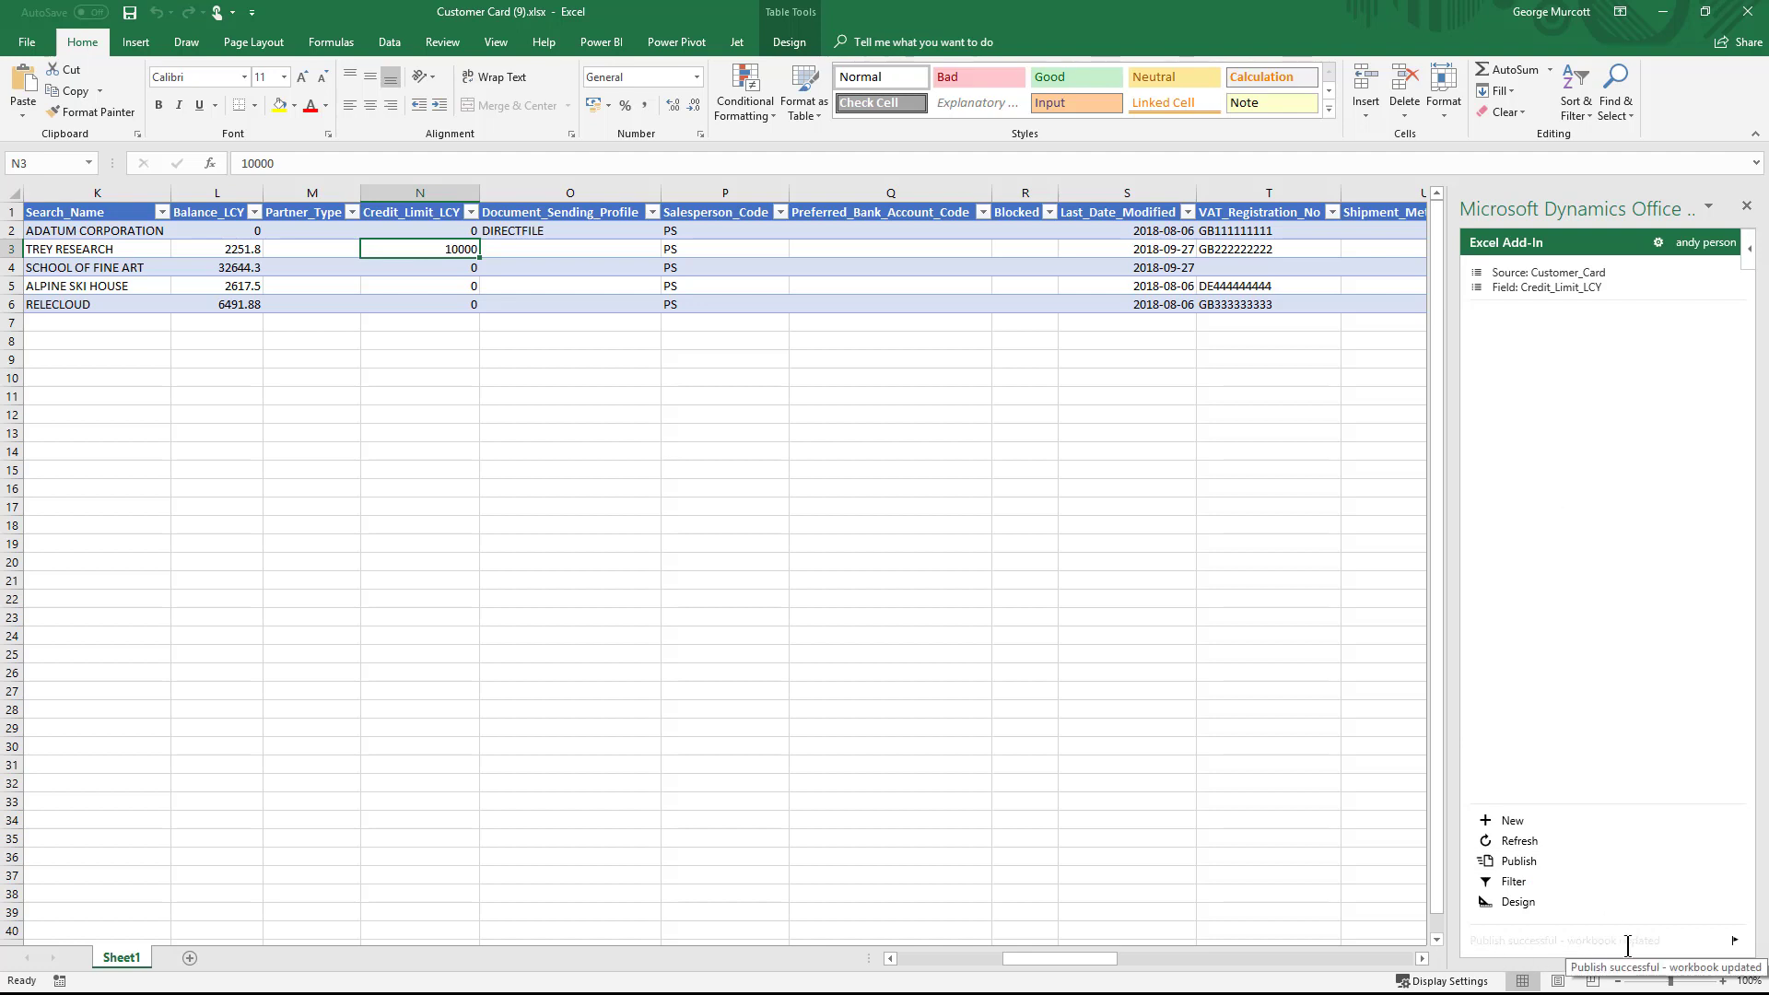
key("alt+Tab")
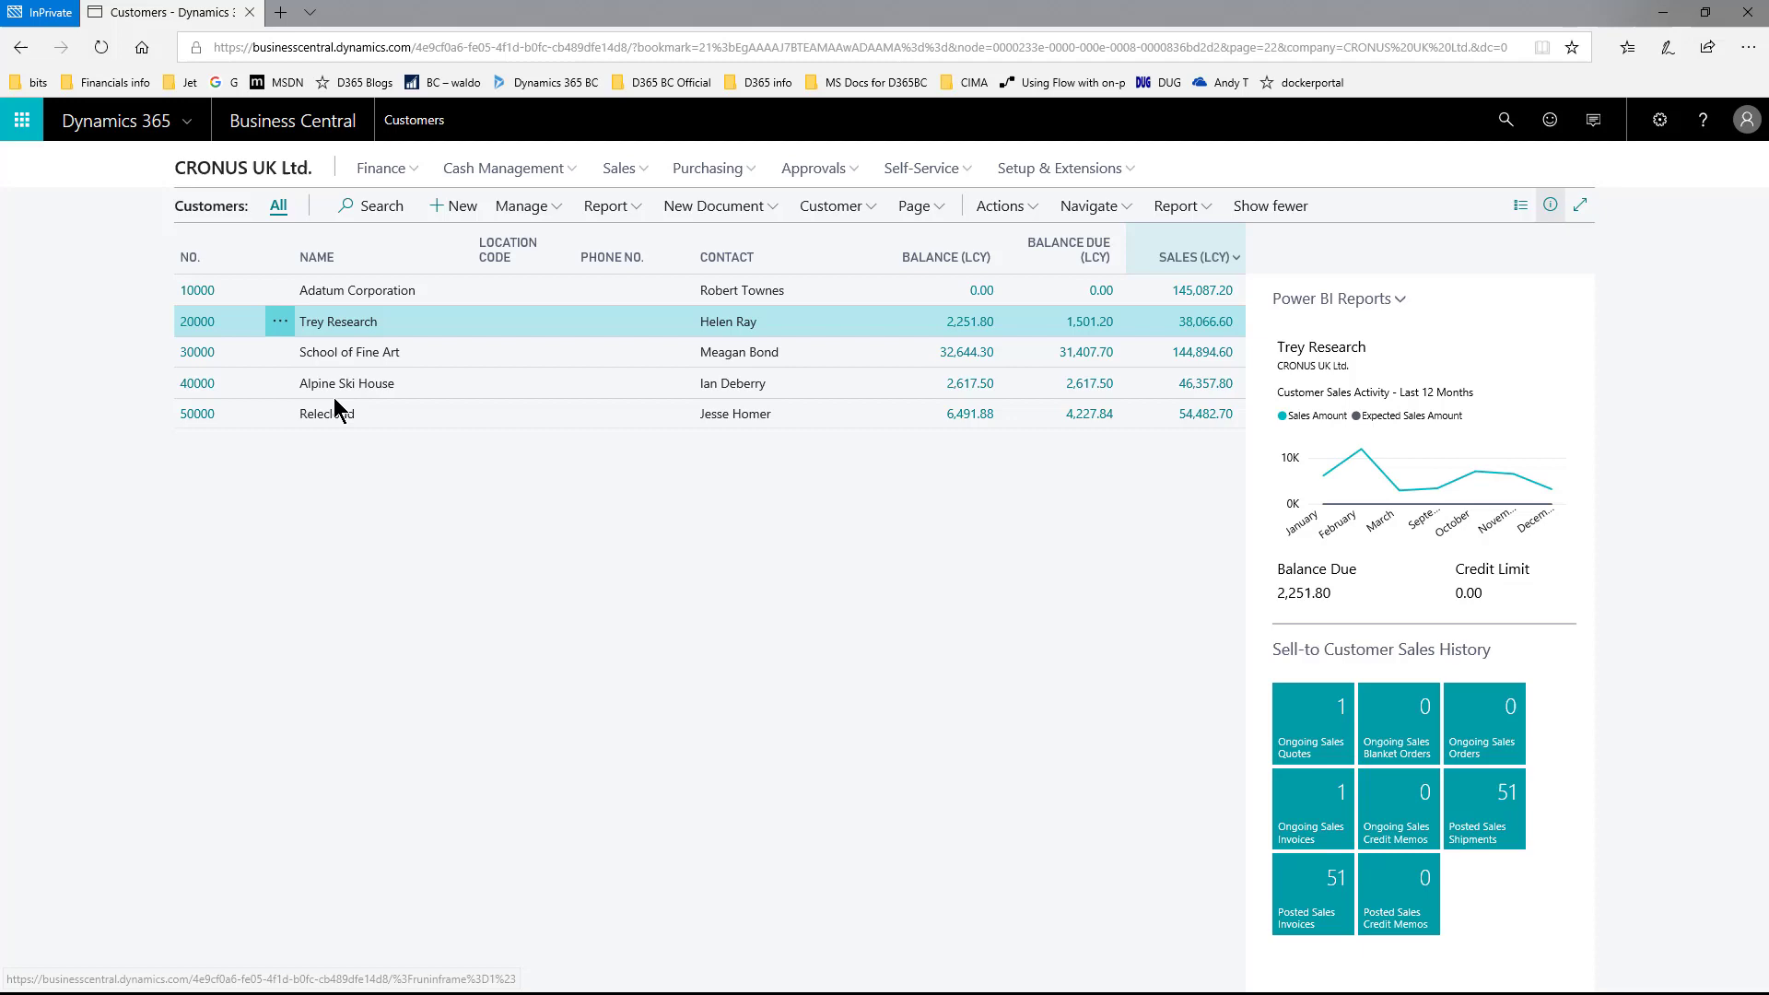
Step: Open customer 20000, Trey Research, showing Credit Limit (LCY) of 10,000.00
left_click(199, 324)
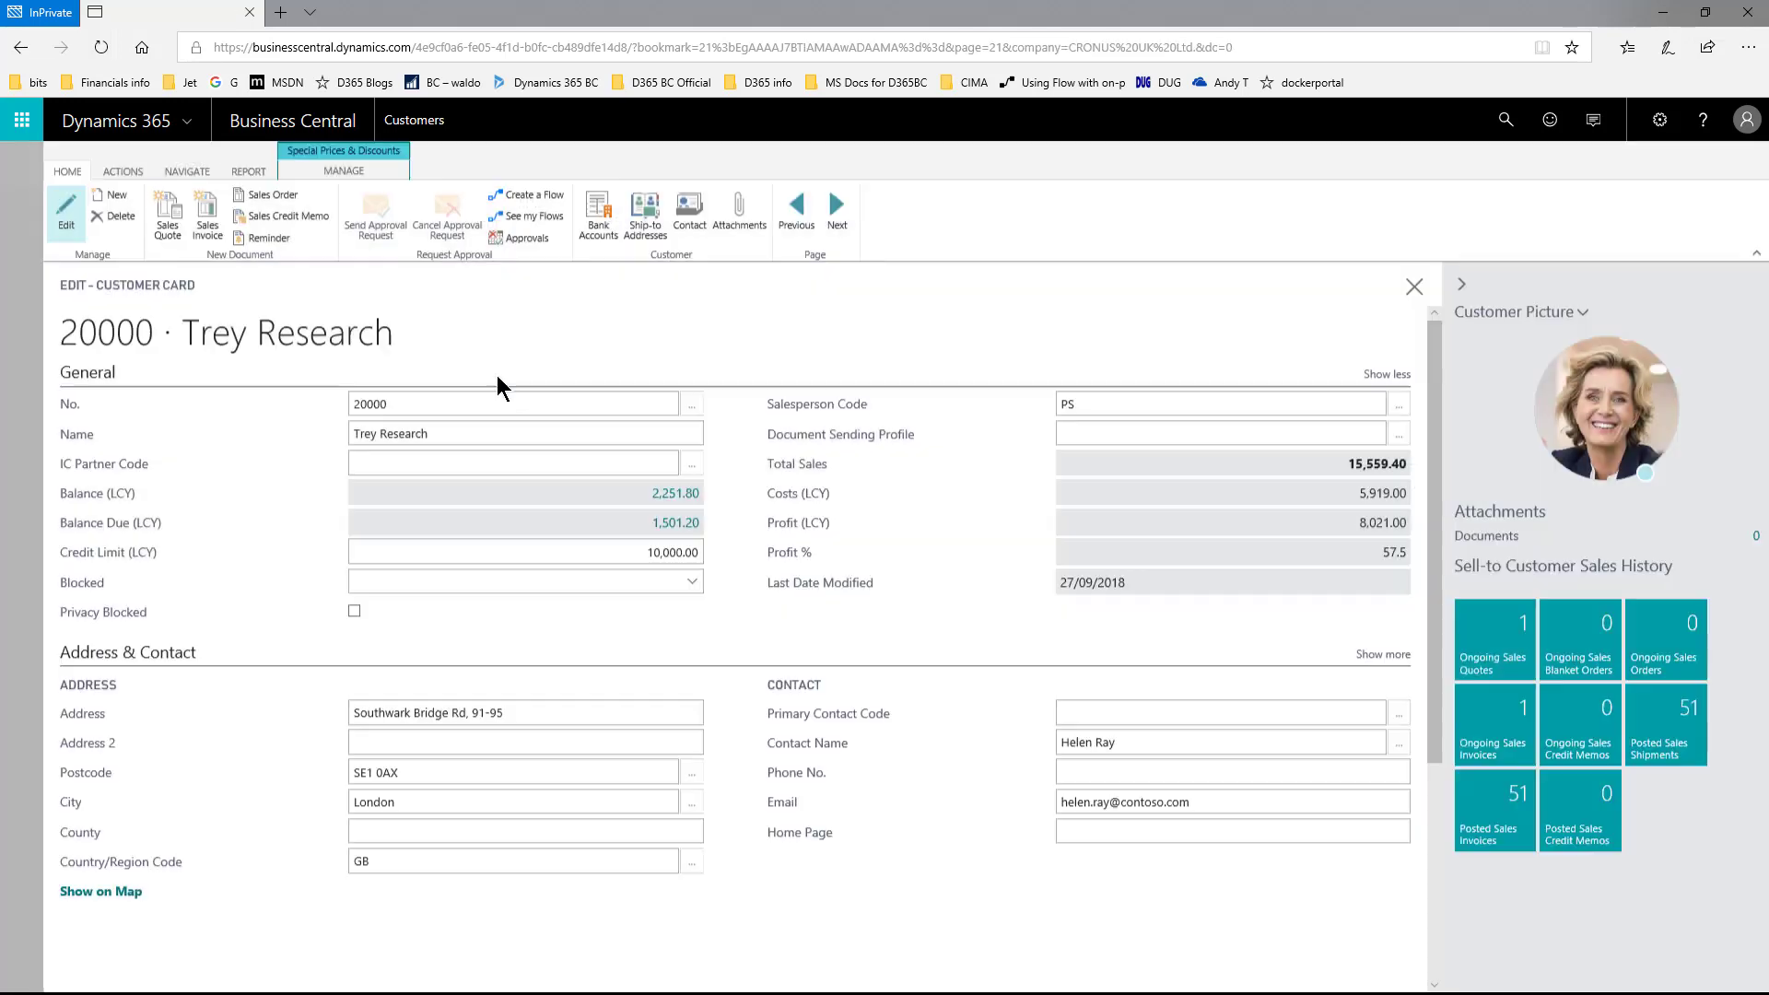